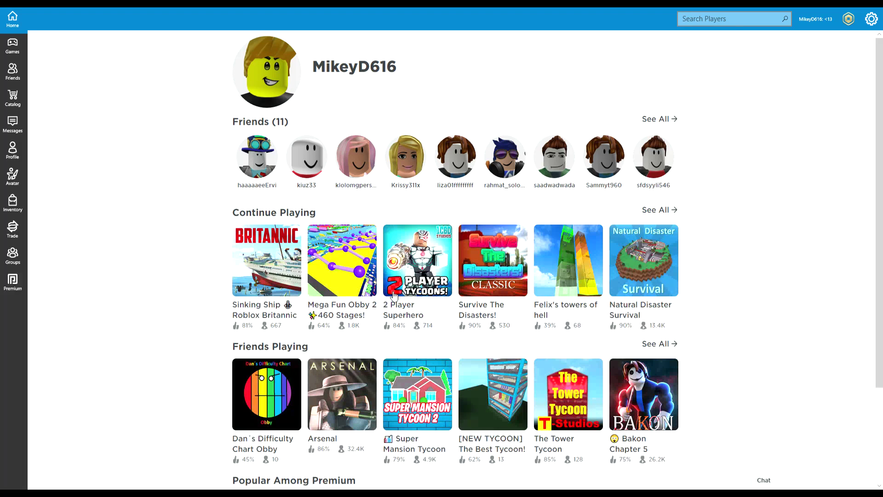
Open the Mega Fun Obby 2 game page from the Continue Playing row
click(338, 267)
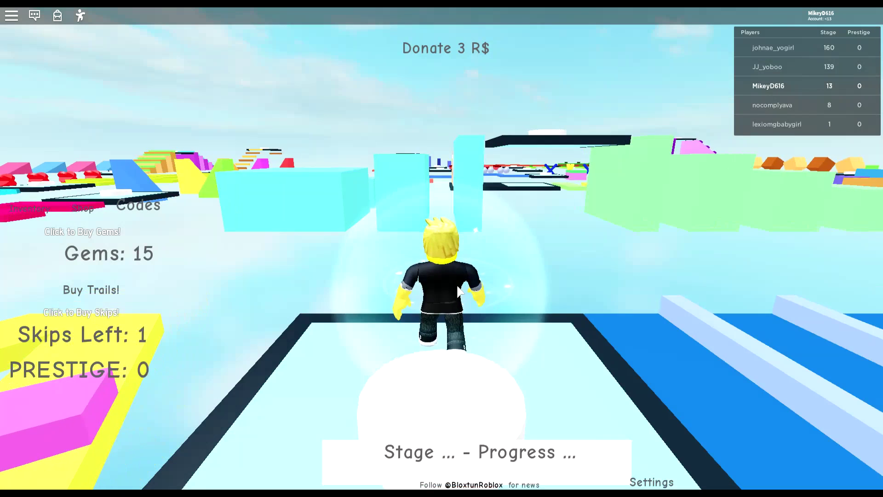
Run the avatar from the Stage 13 start along the yellow zigzag path to the light-blue platform
drag(495, 264, 440, 247)
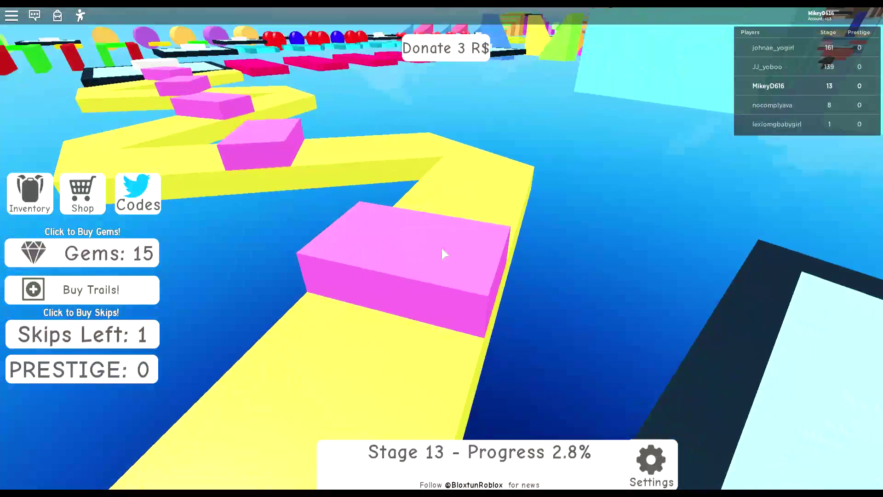
scroll(441, 246, down, 3)
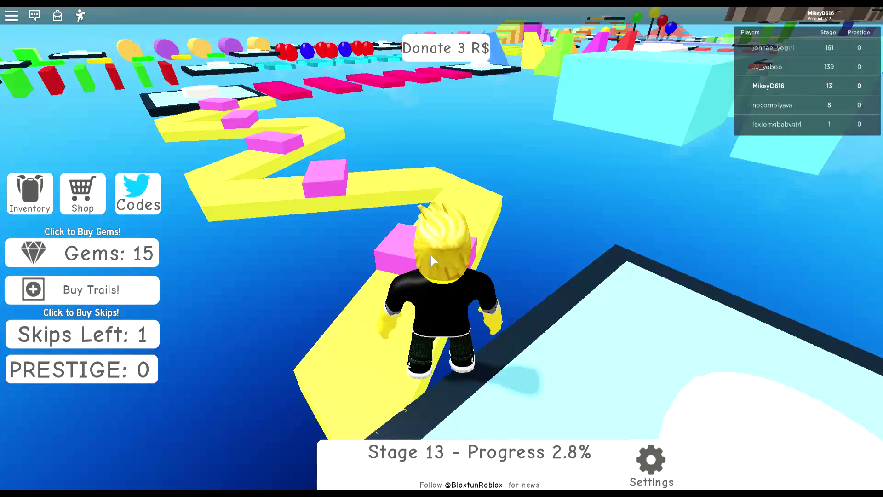
drag(430, 253, 430, 255)
key(w)
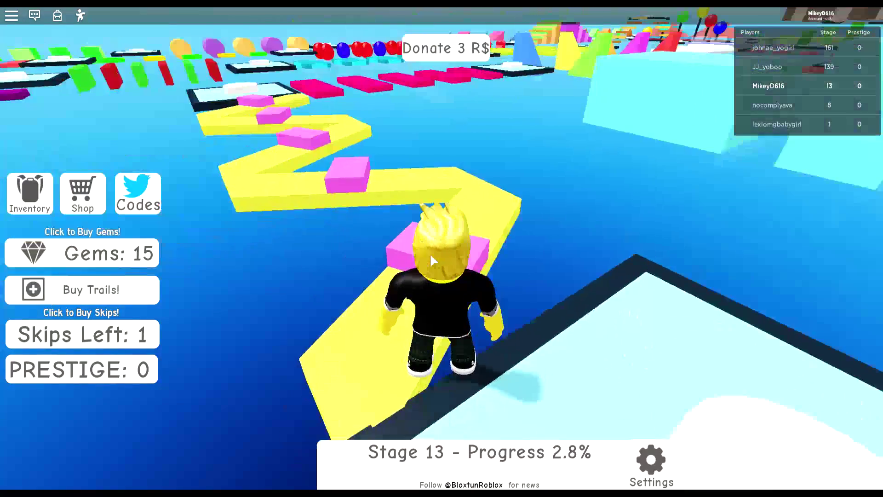
key(w)
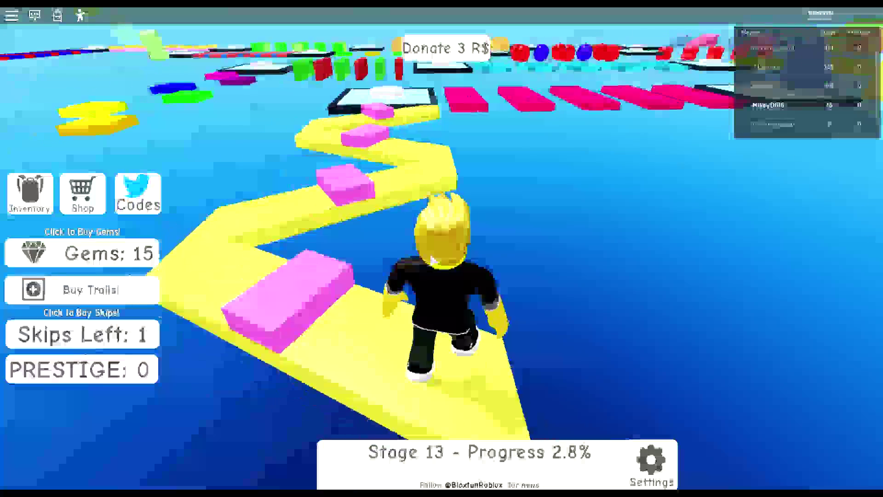
key(w)
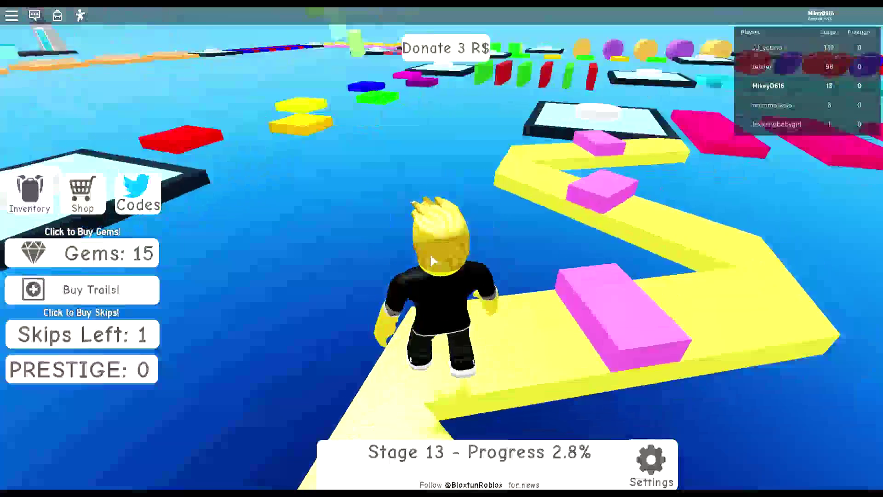
key(w)
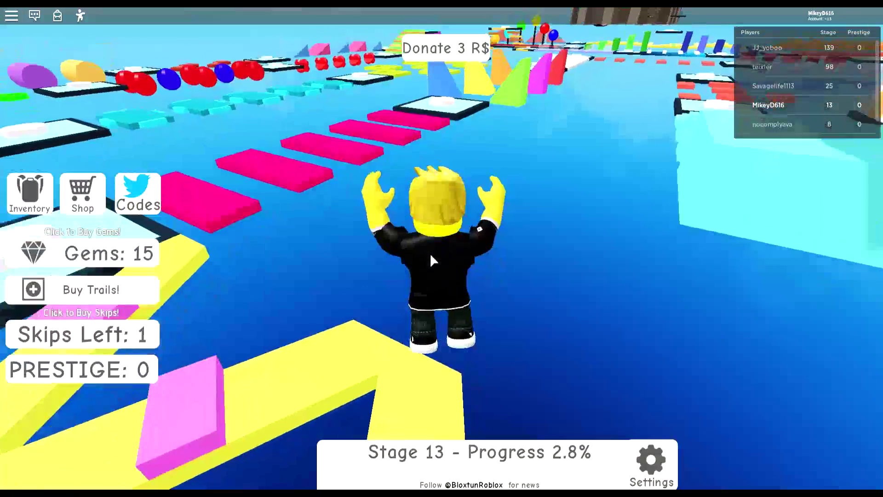
key(w)
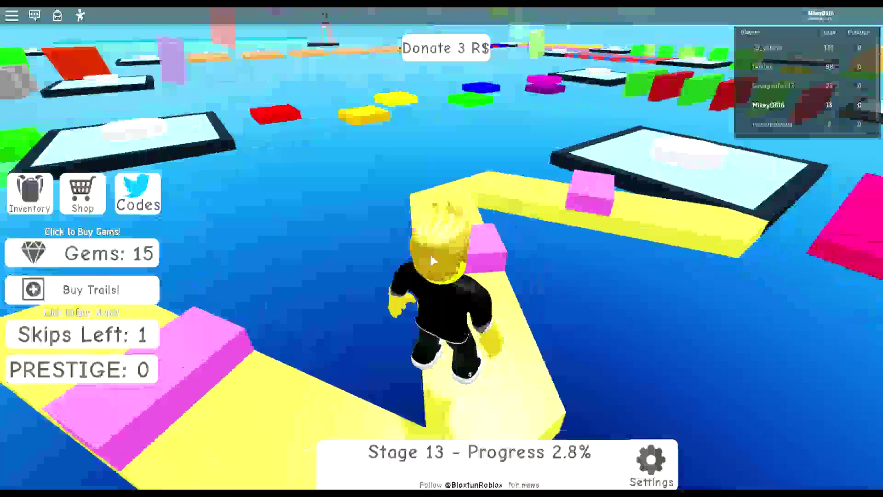
key(w)
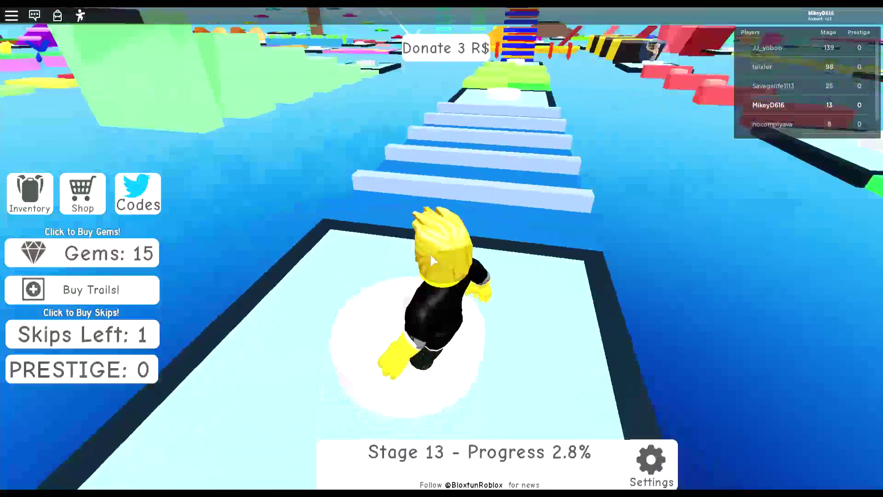
drag(429, 253, 430, 255)
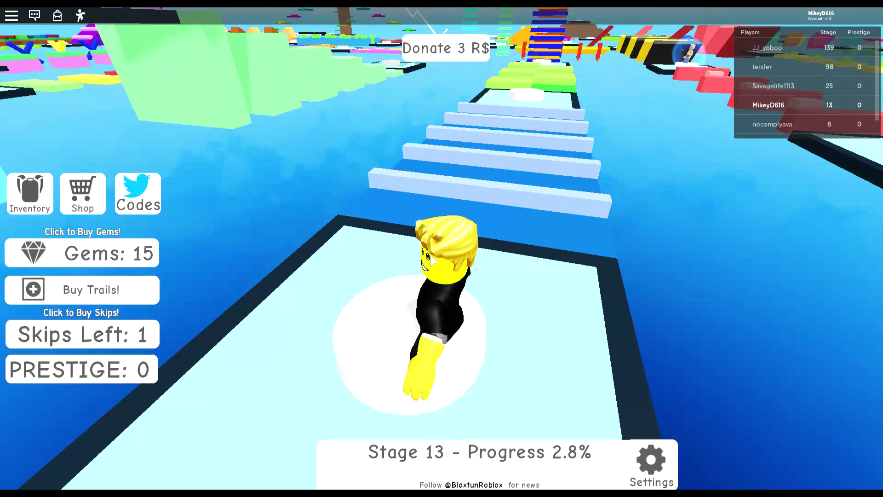
drag(430, 255, 431, 259)
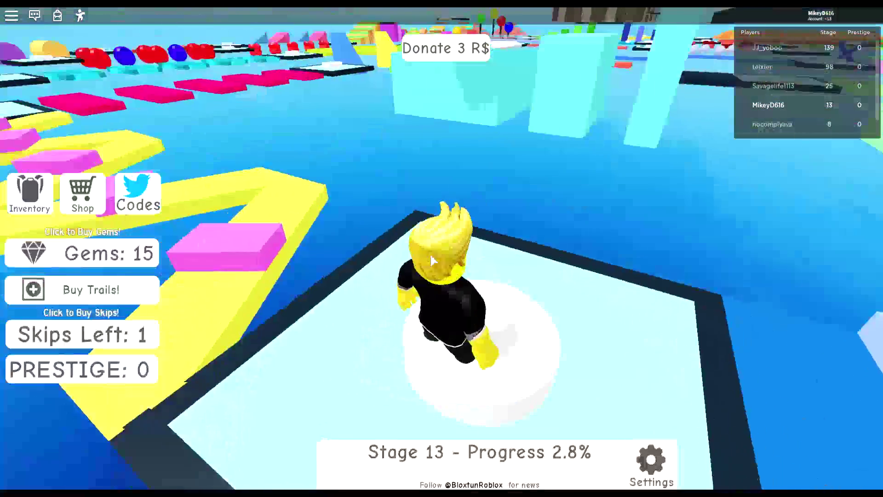
Run along the yellow zigzag path, jumping the pink blocks, onto the white platform
key(w)
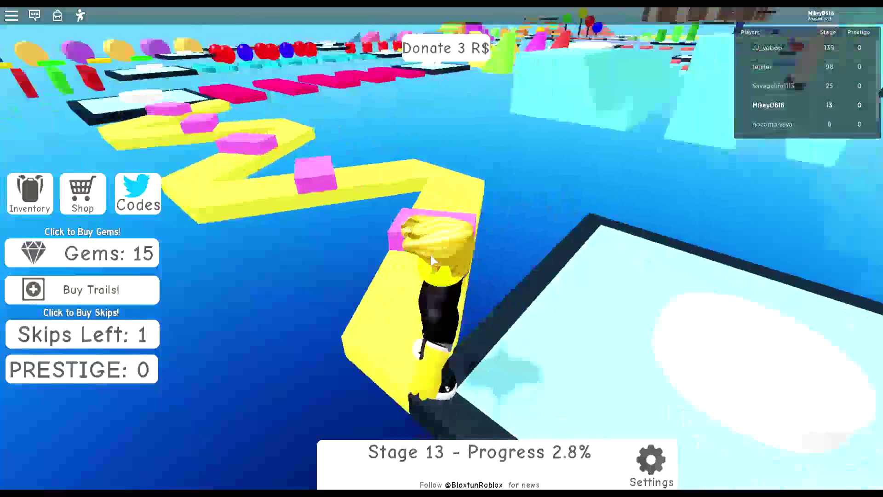
key(w)
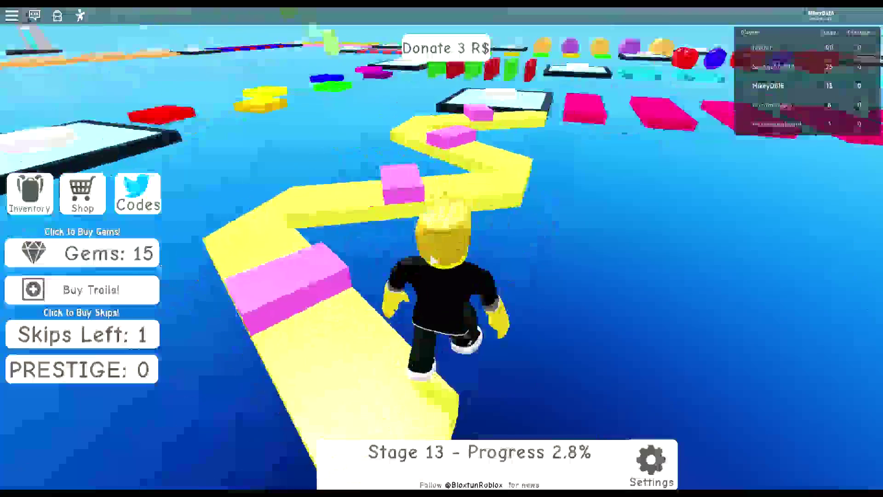
key(w)
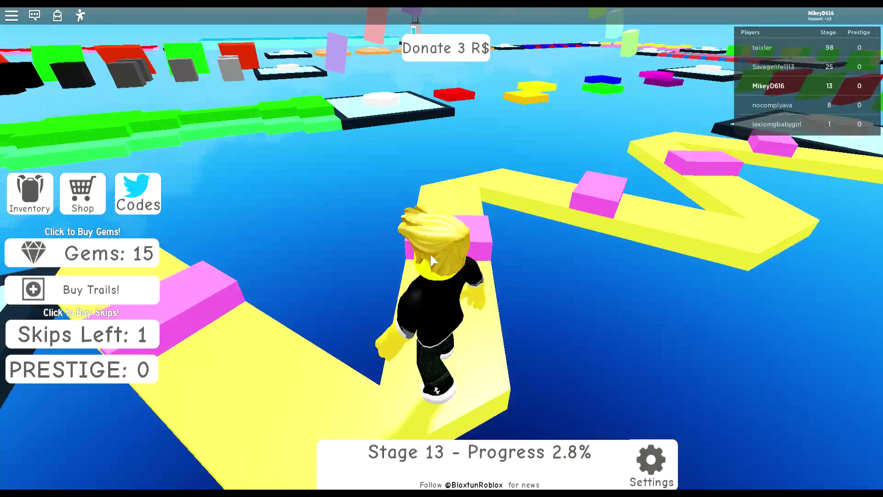
key(w)
key(space)
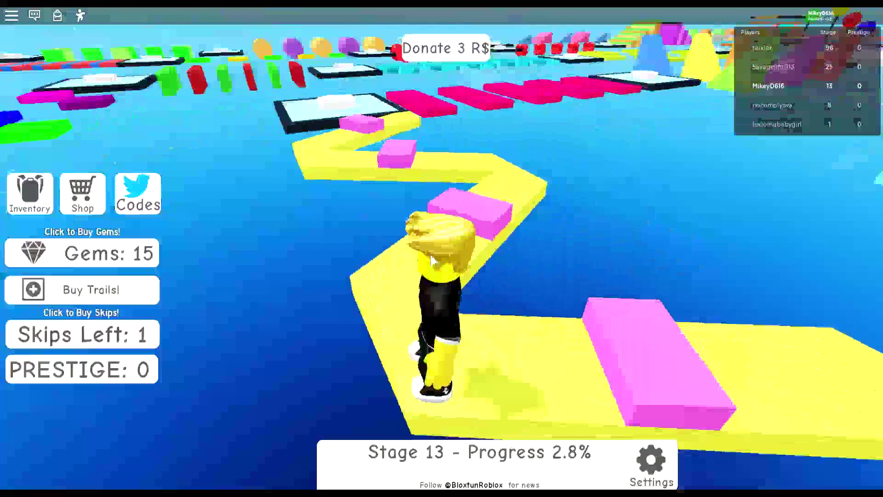
key(w)
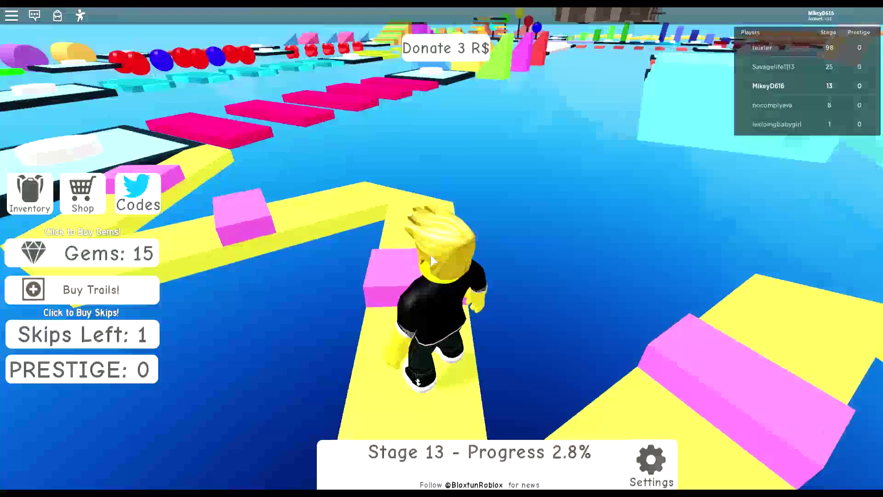
key(w)
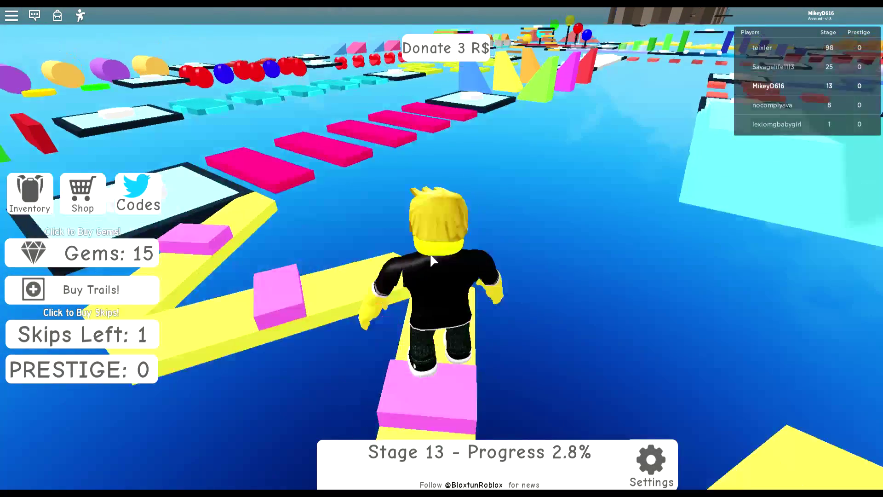
key(w)
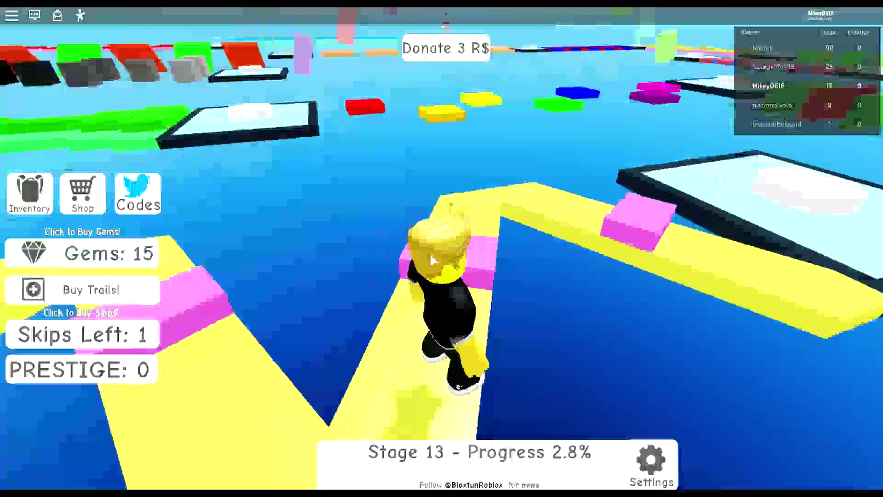
key(w)
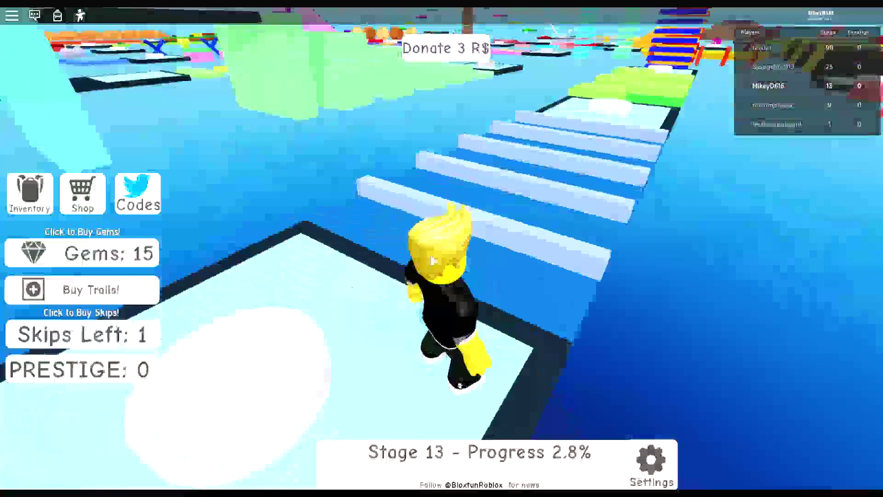
In first-person view, walk to the white platform's edge and head back along the path
drag(432, 259, 441, 255)
scroll(443, 254, up, 5)
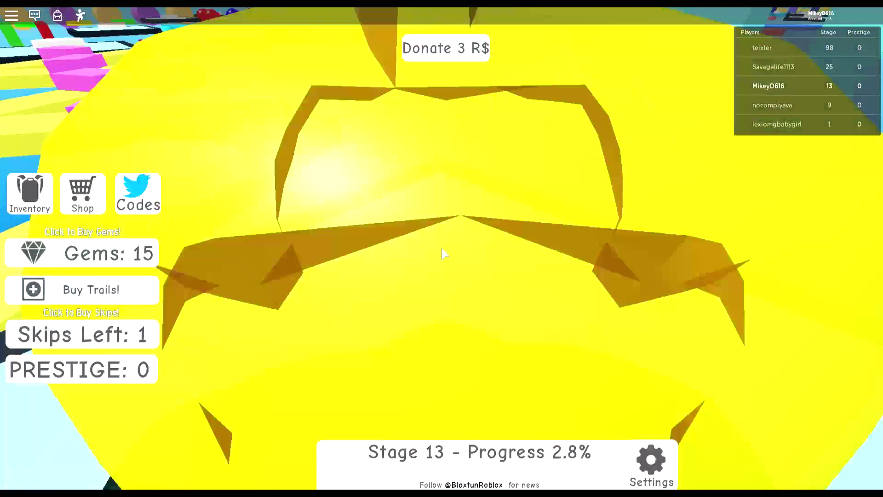
scroll(442, 254, down, 3)
key(w)
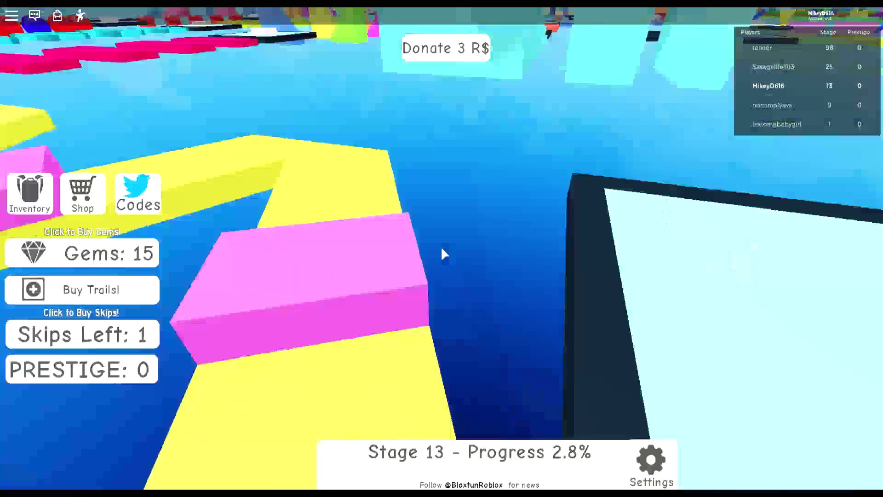
key(w)
drag(440, 247, 441, 253)
key(w)
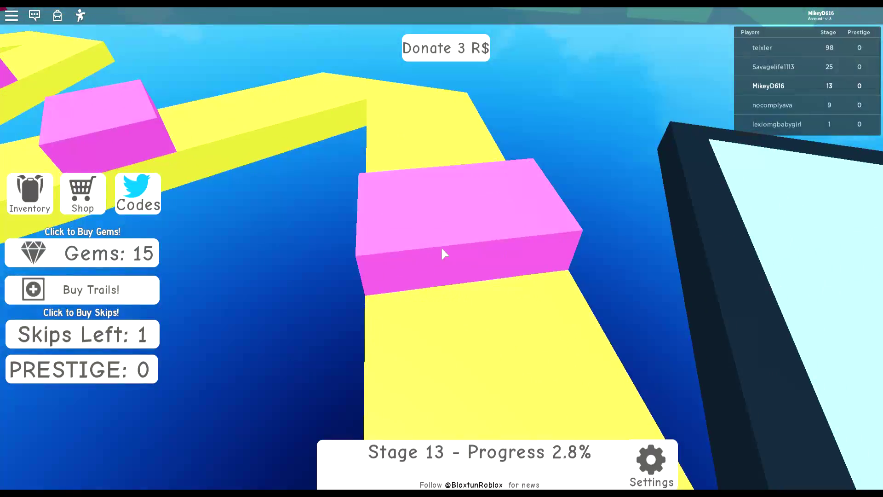
key(w)
drag(442, 253, 442, 253)
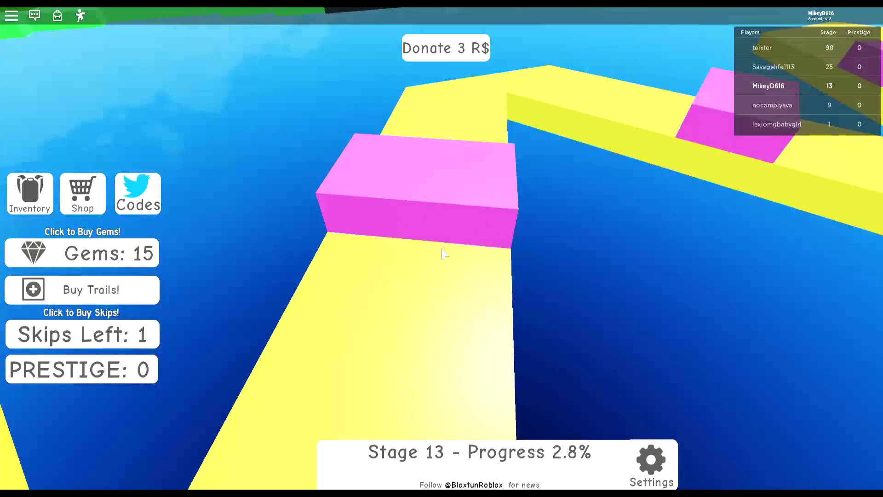
key(w)
drag(442, 253, 442, 253)
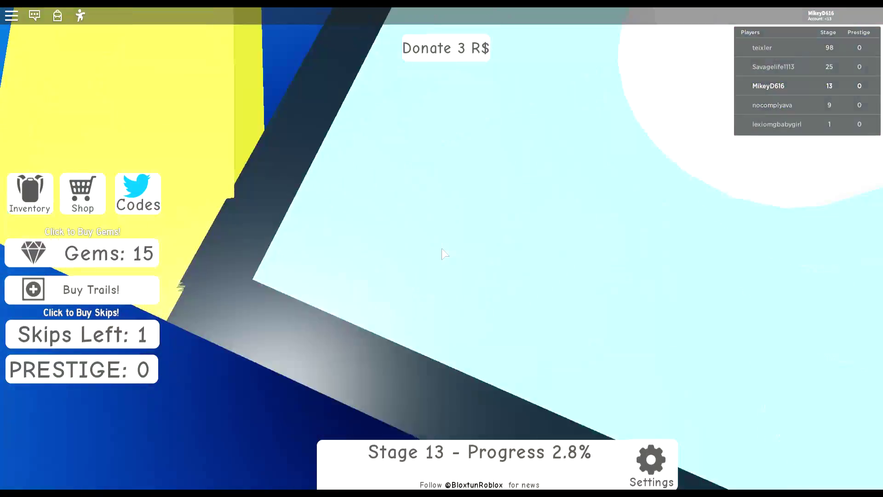
Walk along the yellow zigzag path past the pink block
key(w)
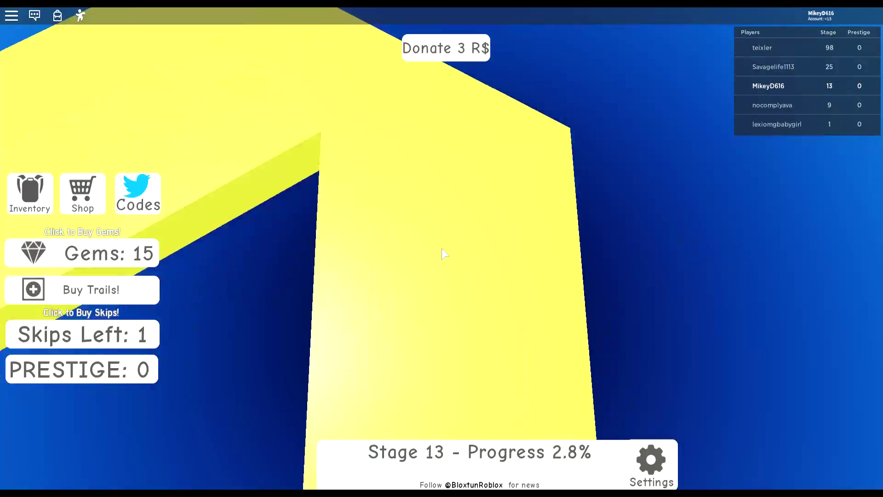
drag(442, 253, 442, 253)
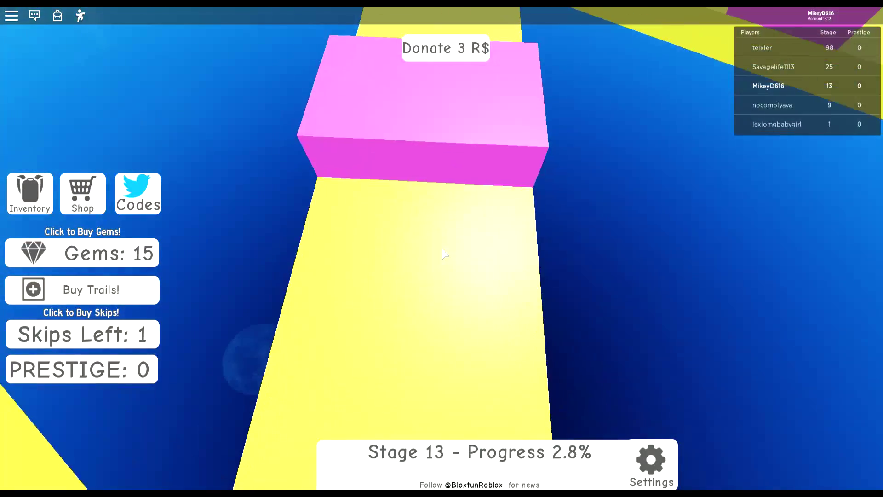
key(w)
drag(442, 252, 441, 252)
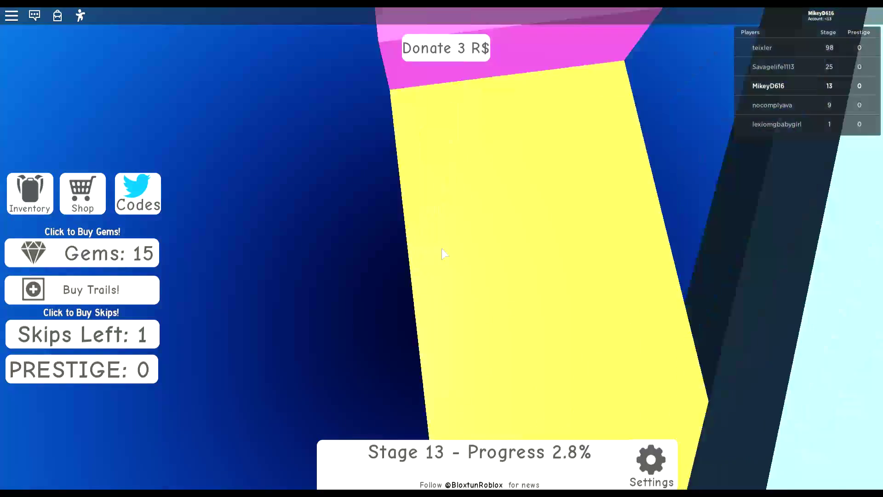
key(w)
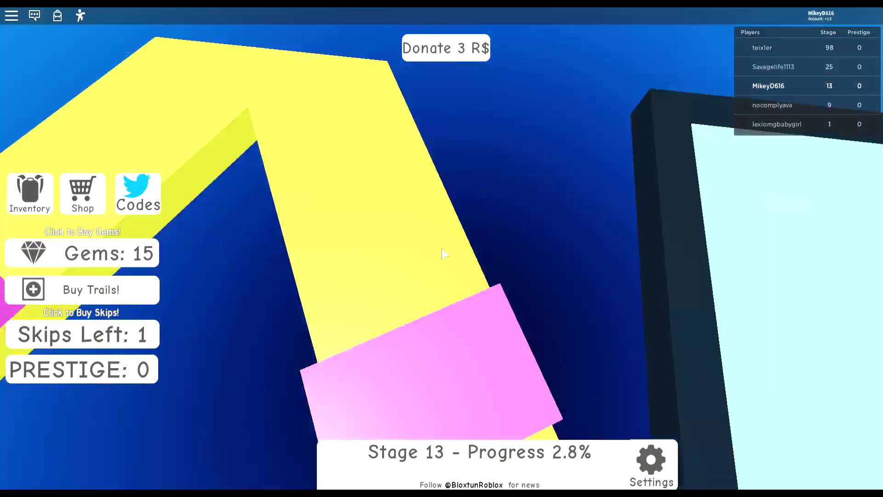
drag(442, 253, 441, 253)
key(w)
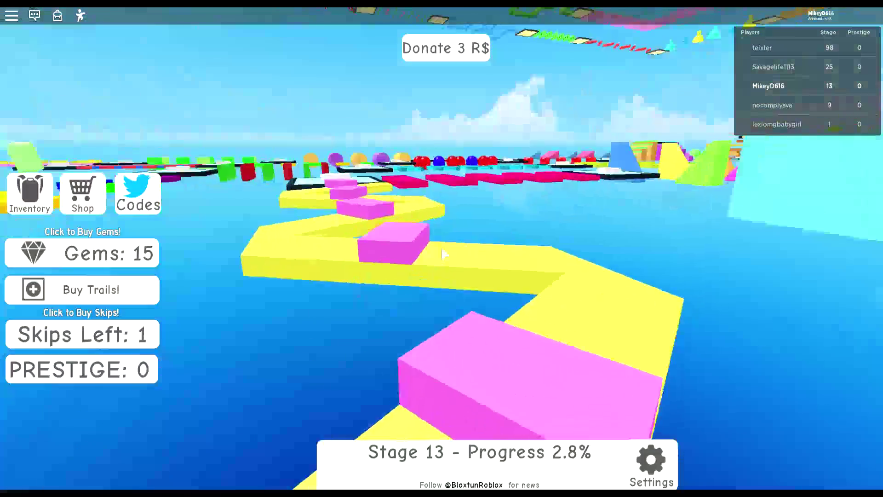
scroll(442, 252, down, 5)
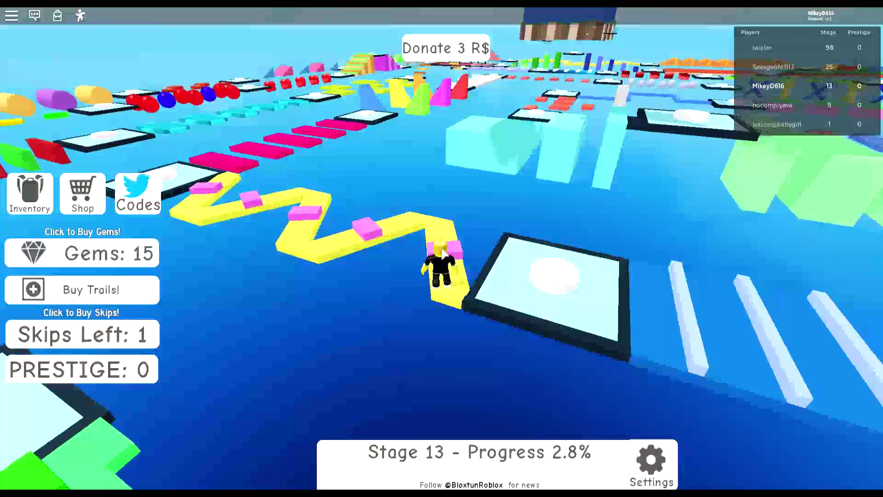
key(w)
drag(442, 253, 442, 253)
key(w)
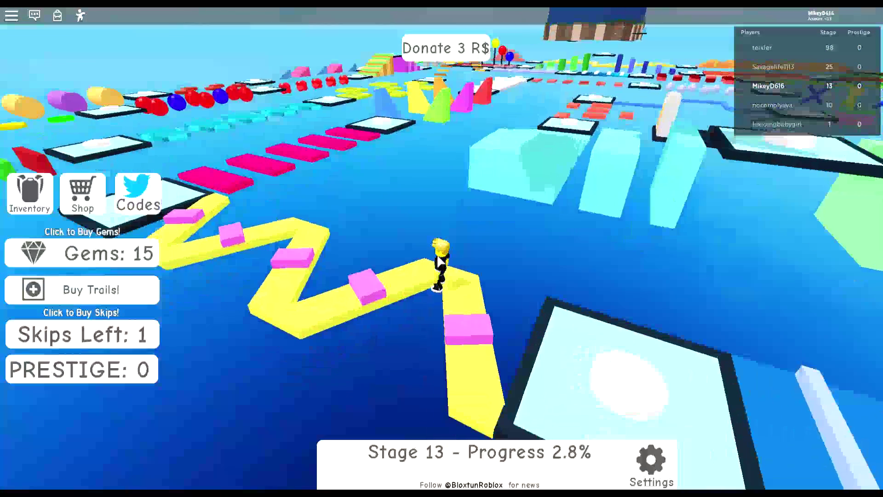
key(w)
Follow the last zigzag corners onto the white Stage 14 checkpoint platform
right_click(442, 239)
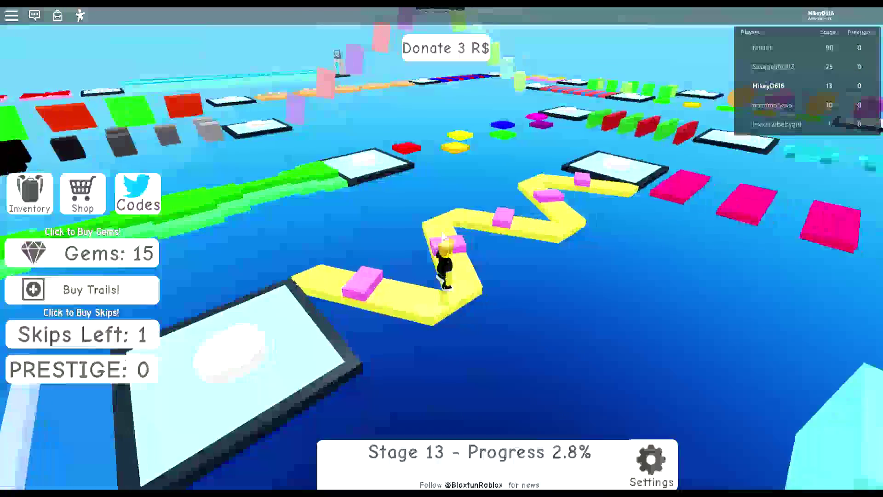
key(w)
right_click(442, 238)
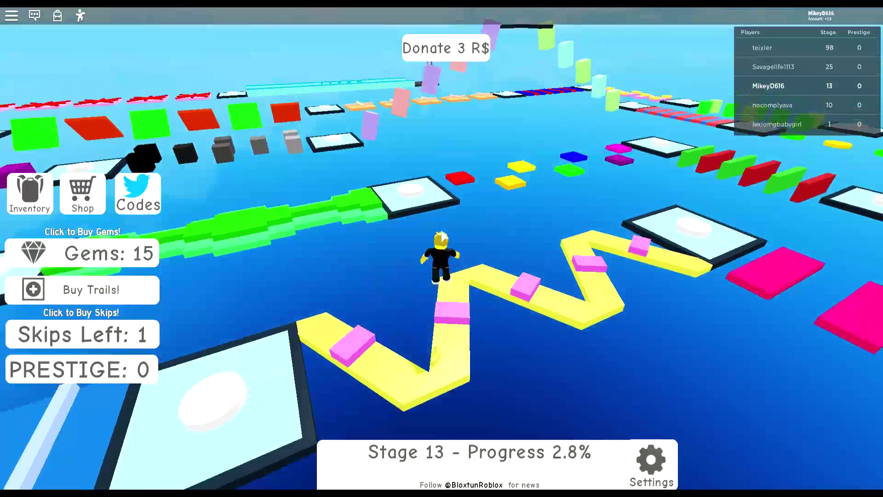
key(w)
key(w)
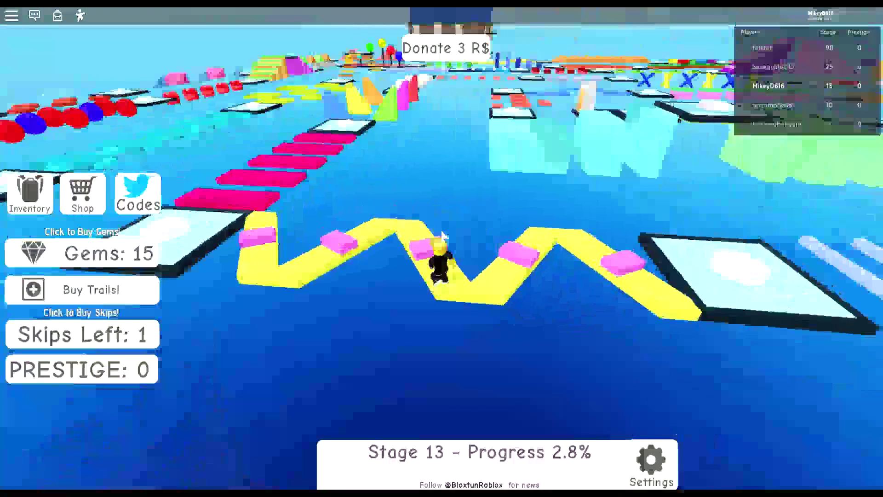
key(w)
key(w)
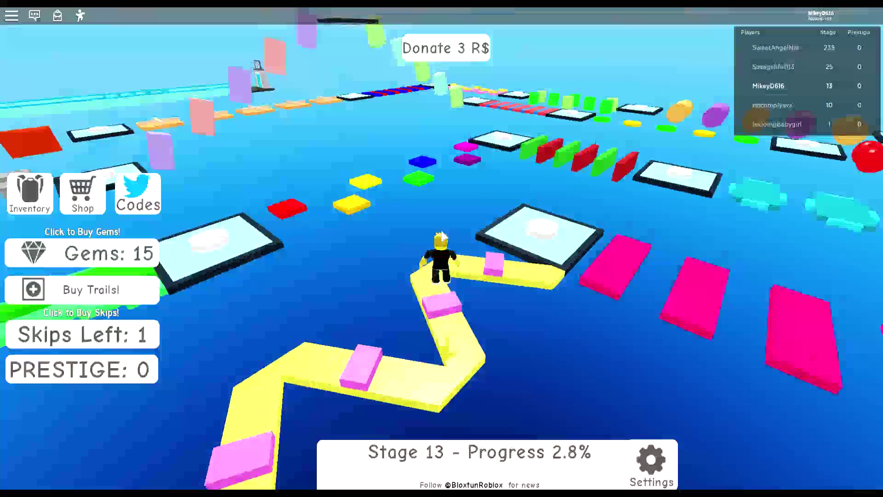
key(w)
key(w)
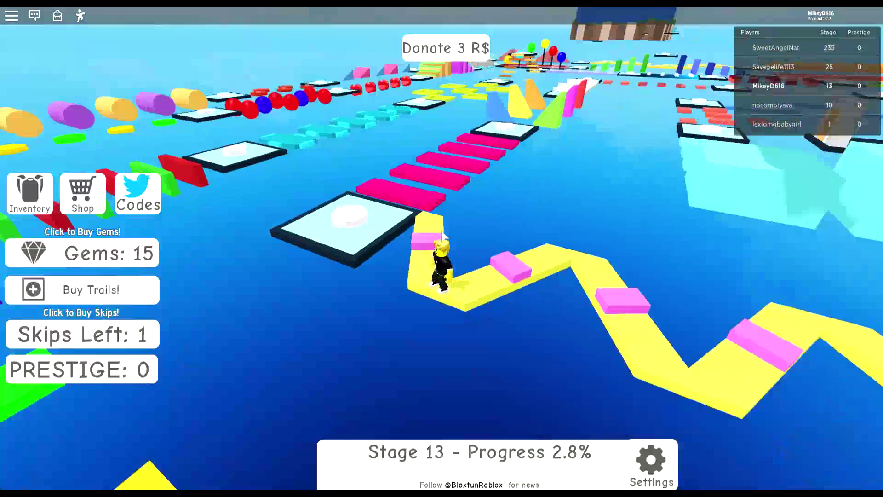
key(w)
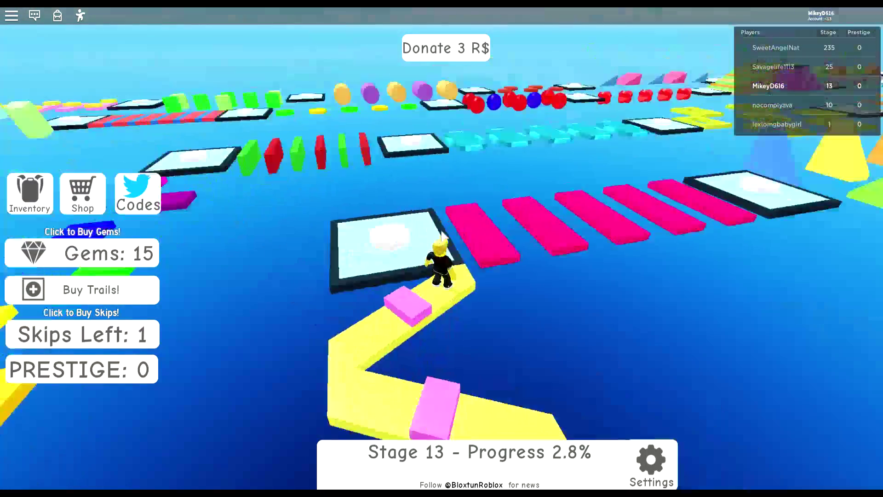
drag(441, 236, 441, 236)
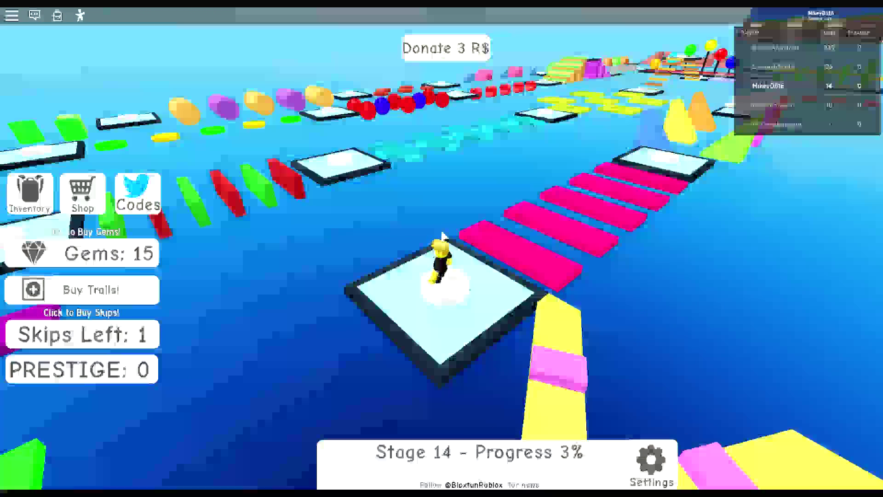
Hop across the pink blocks onto the Stage 15 checkpoint
key(w)
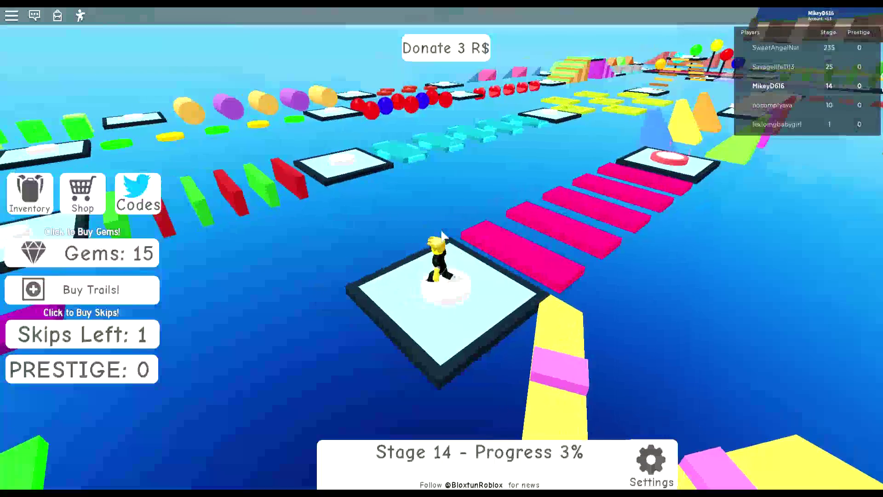
key(w)
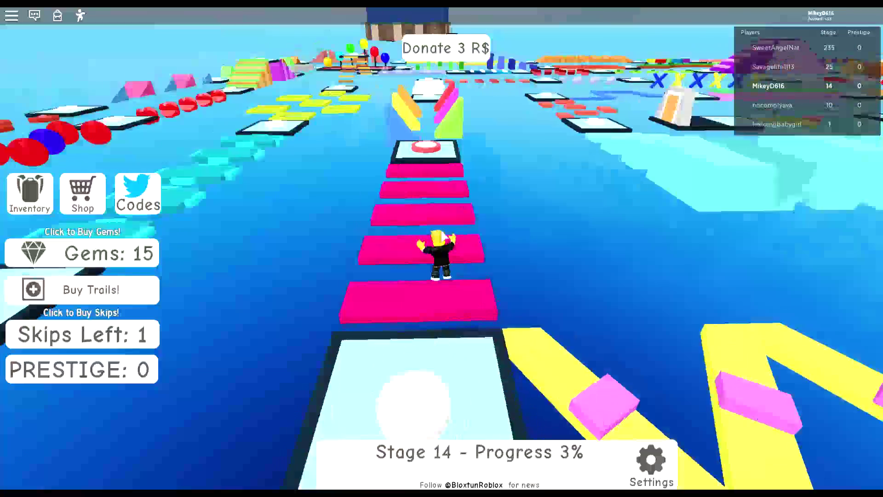
key(w)
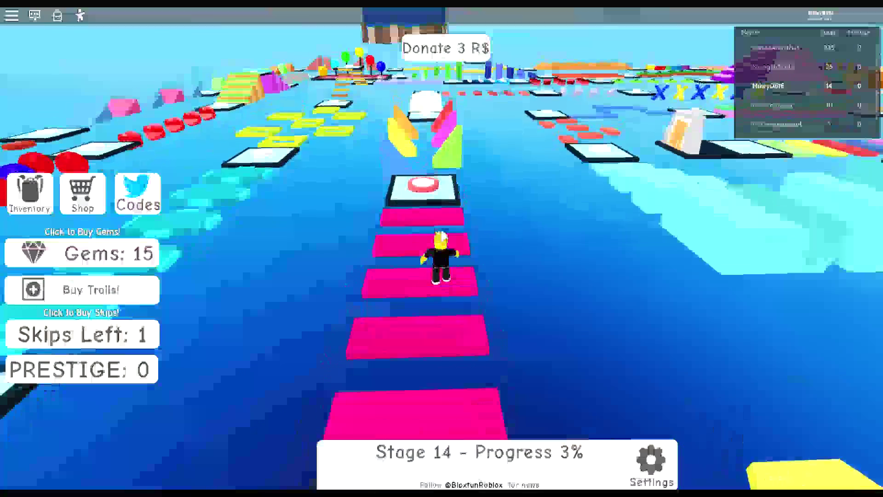
key(w)
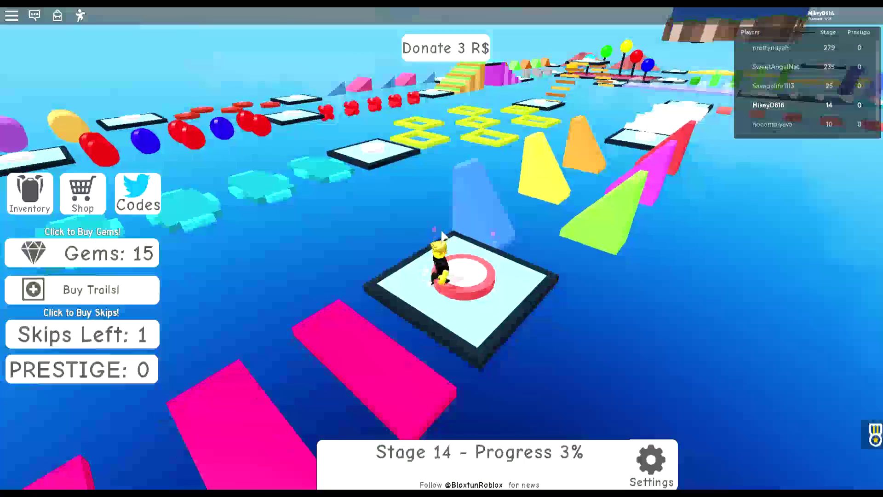
key(w)
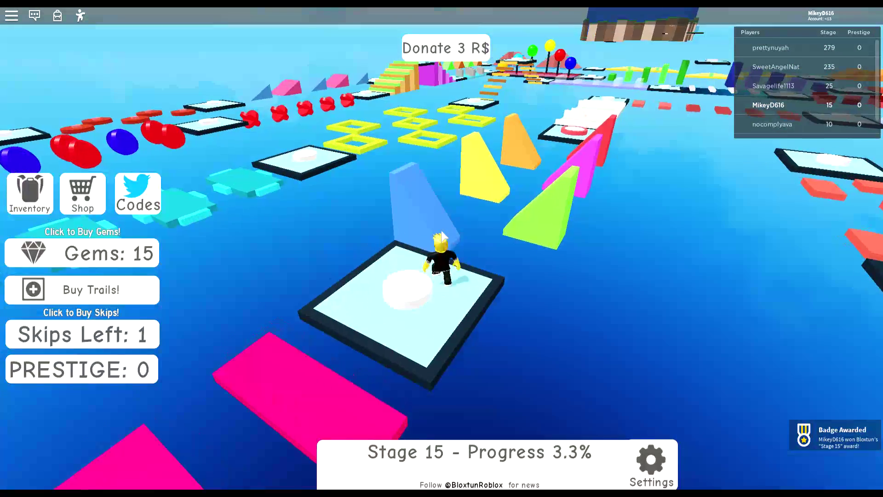
Reach the Stage 16 red checkpoint, then follow the white path to the Stage 17 checkpoint
drag(441, 236, 441, 235)
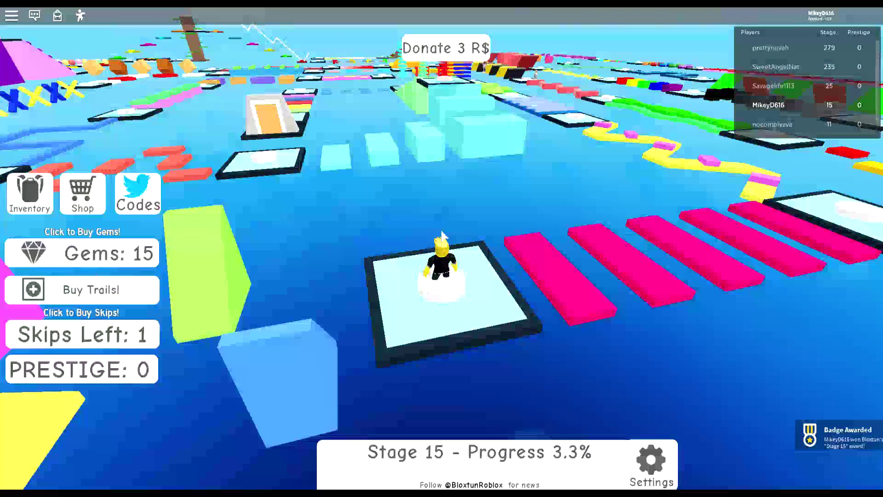
drag(442, 236, 441, 236)
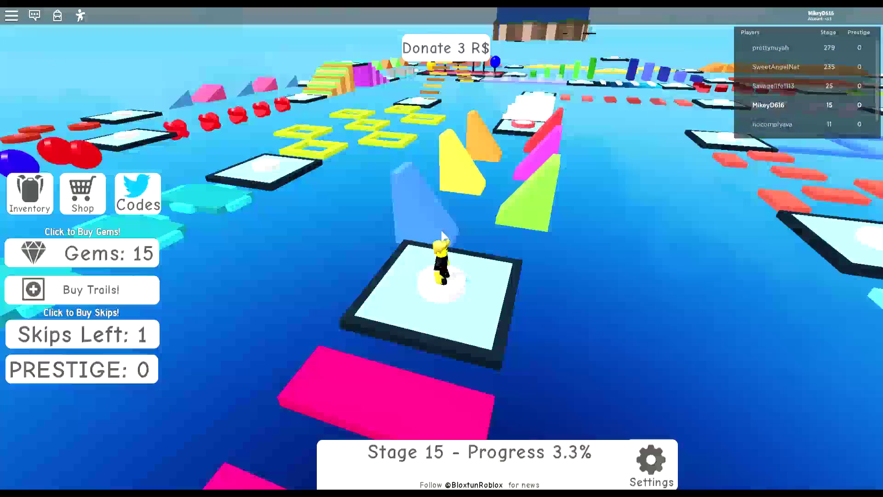
scroll(693, 410, up, 5)
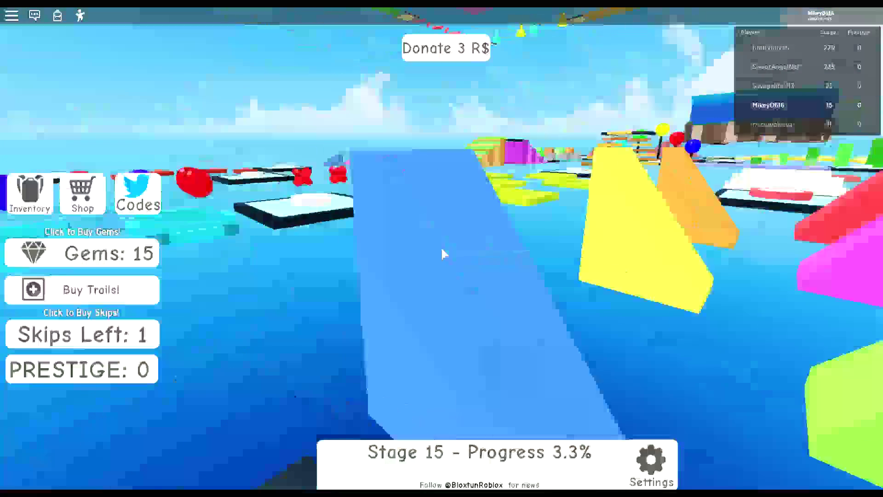
drag(441, 253, 441, 253)
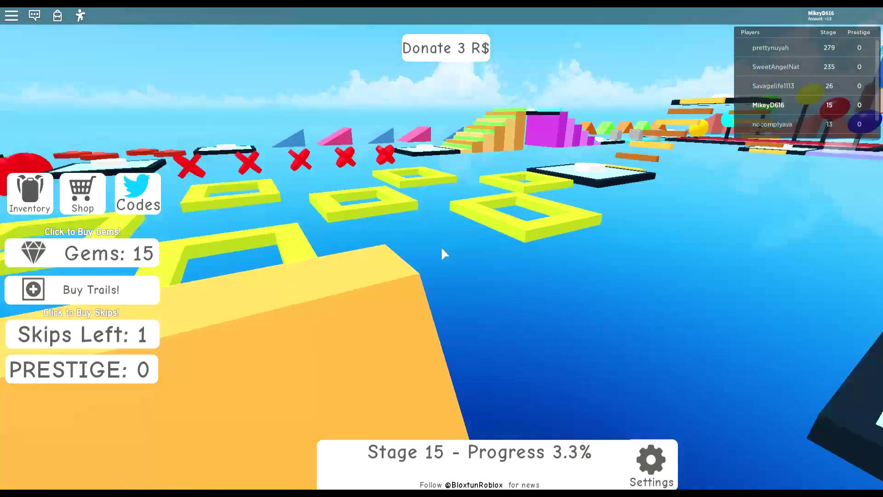
drag(441, 253, 441, 253)
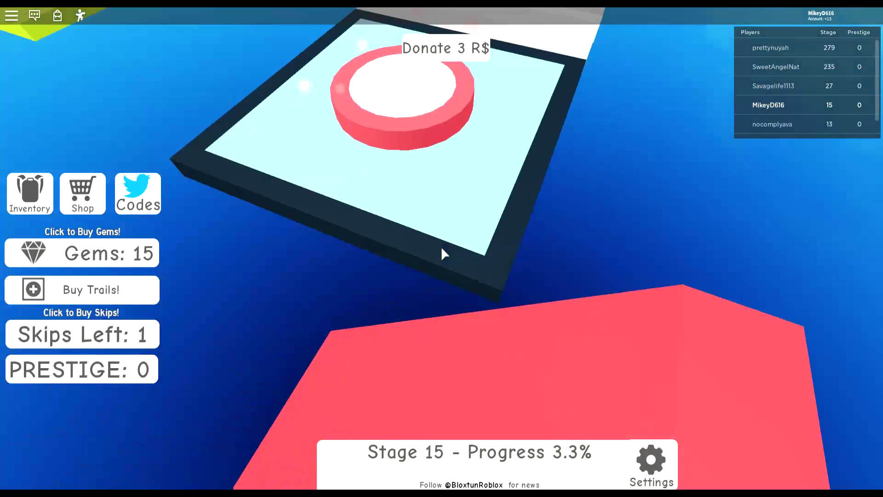
key(w)
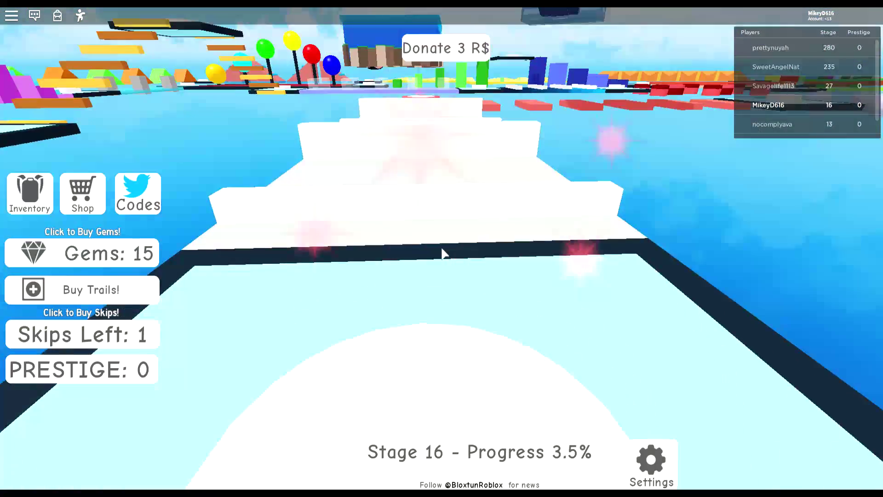
key(w)
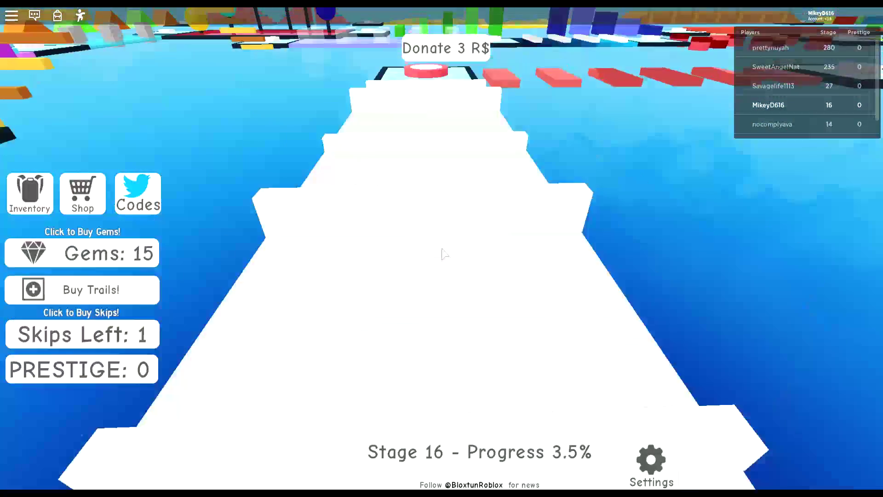
scroll(442, 253, down, 3)
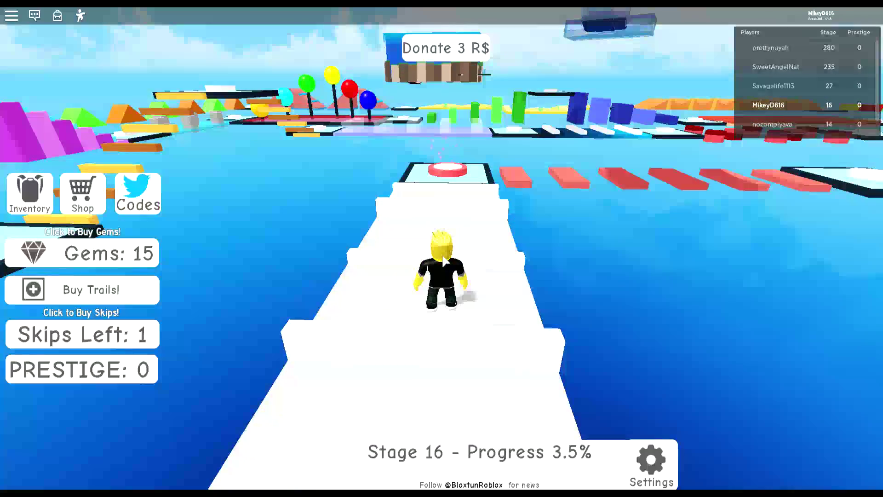
key(w)
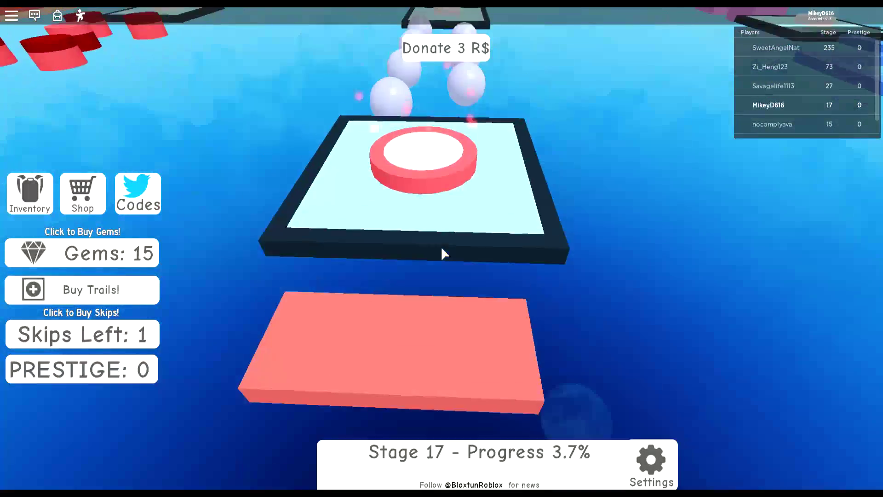
Step onto the Stage 18 checkpoint and move in among the white balloon spheres
key(w)
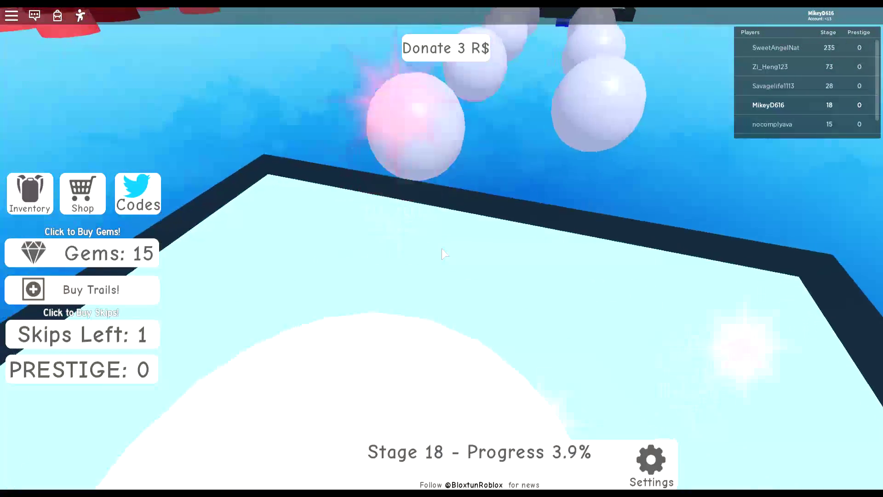
key(w)
drag(443, 253, 444, 254)
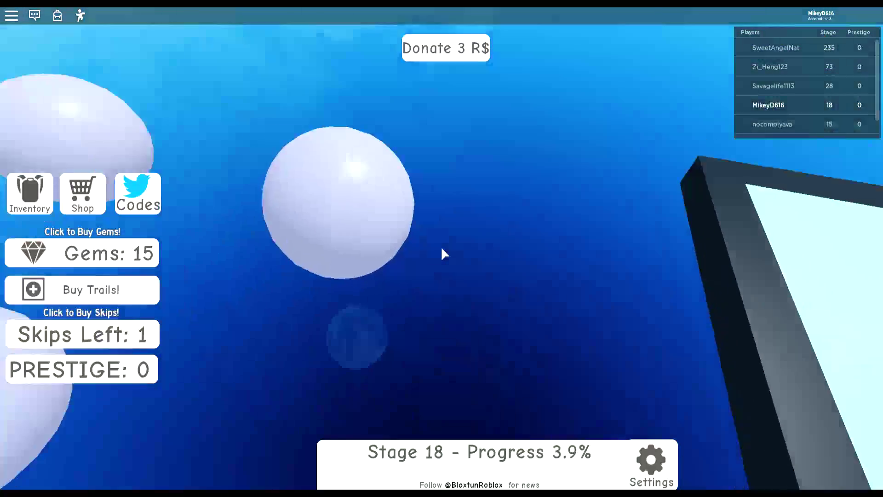
key(w)
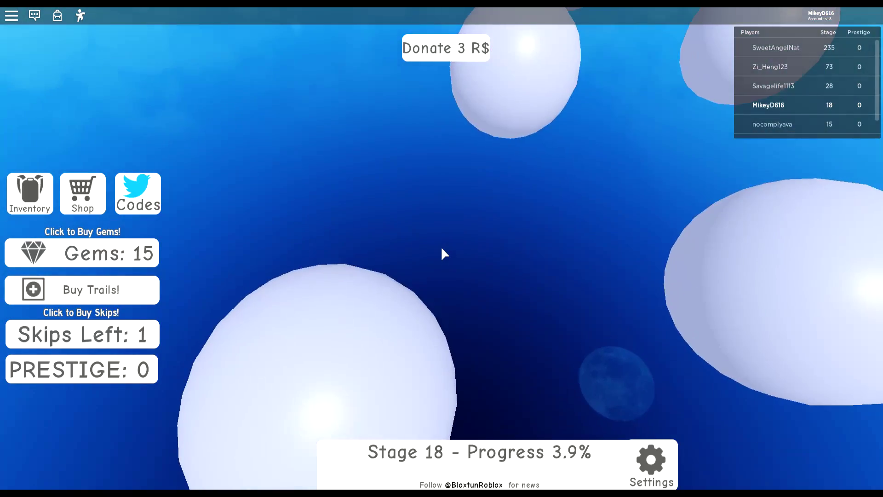
scroll(441, 246, down, 5)
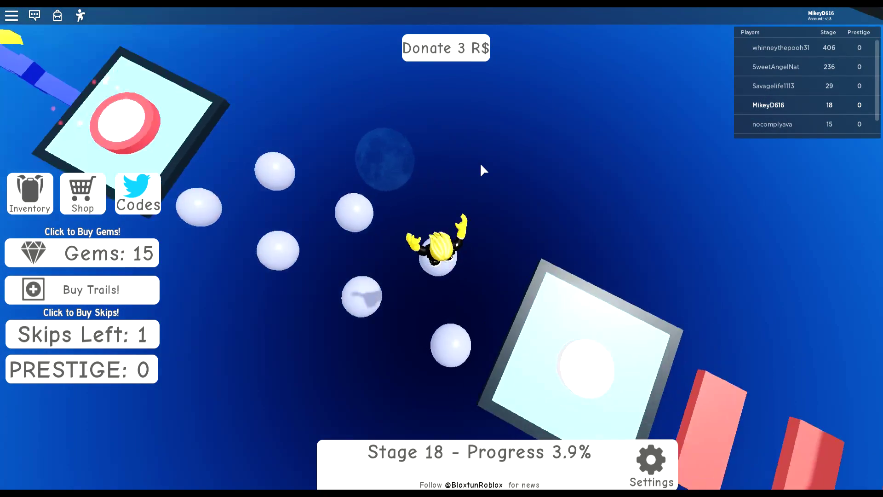
key(w)
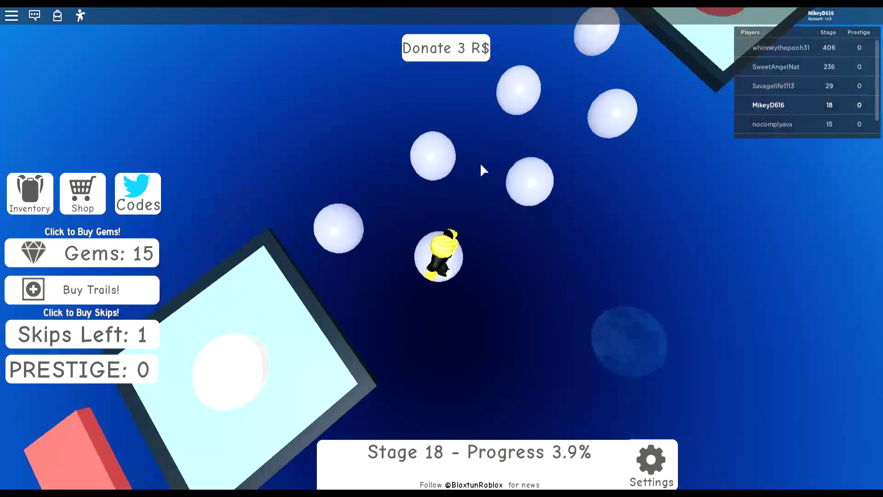
key(w)
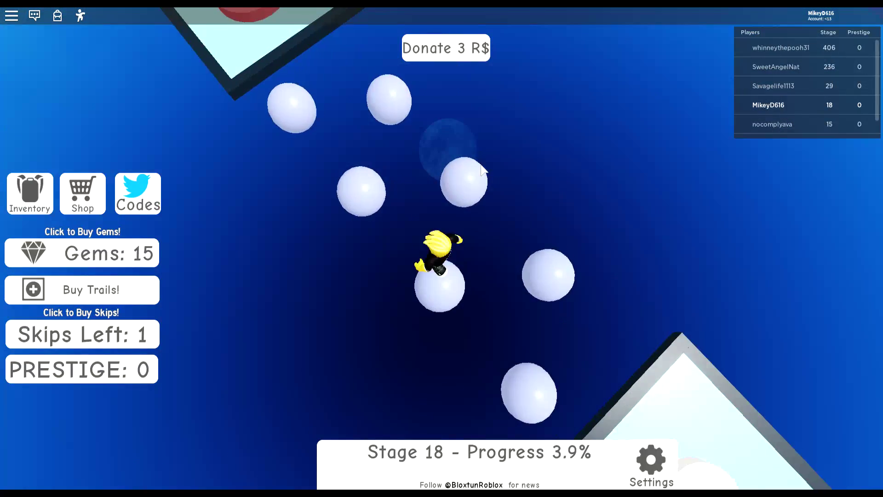
Hop along the floating white balls onto the red-button checkpoint platform
key(w)
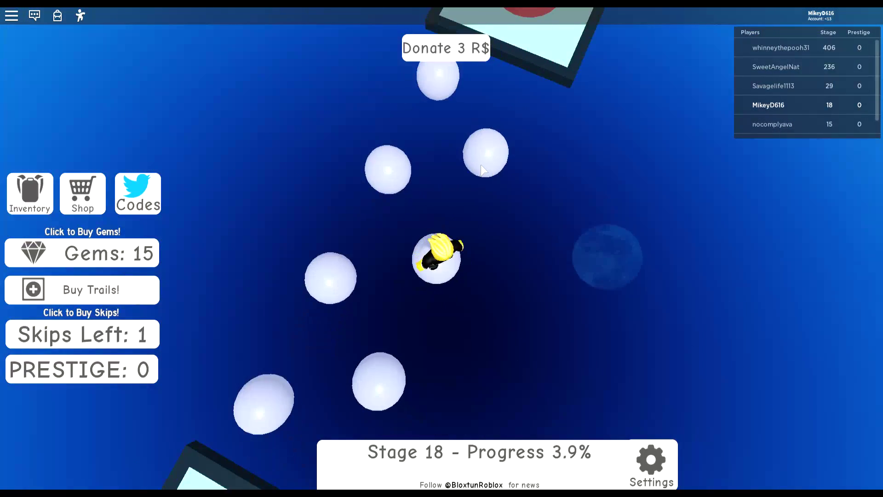
key(w)
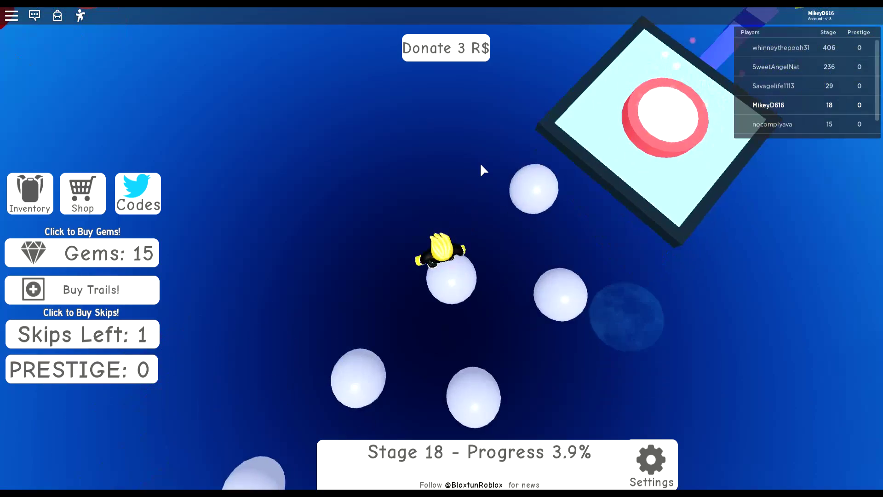
key(w)
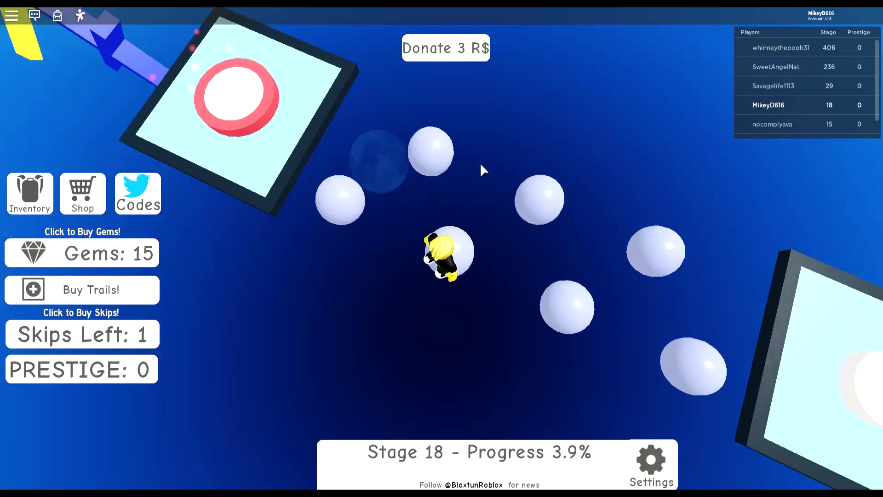
key(w)
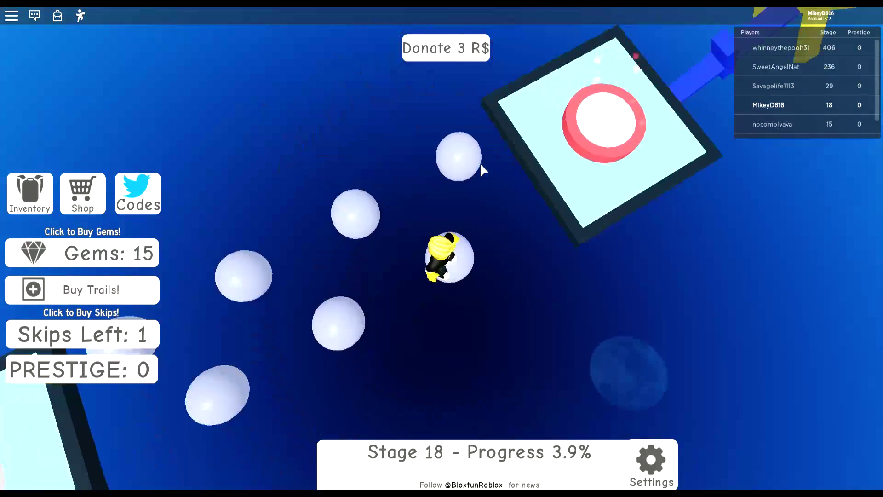
key(w)
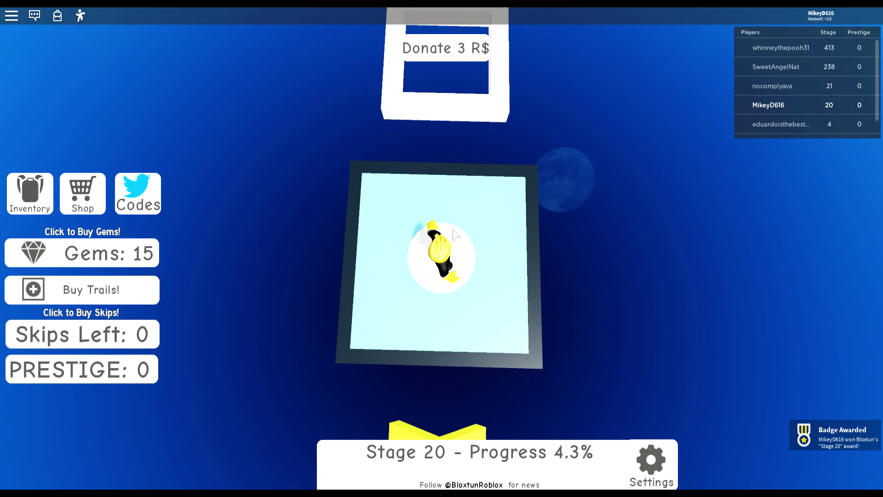
scroll(395, 185, up, 5)
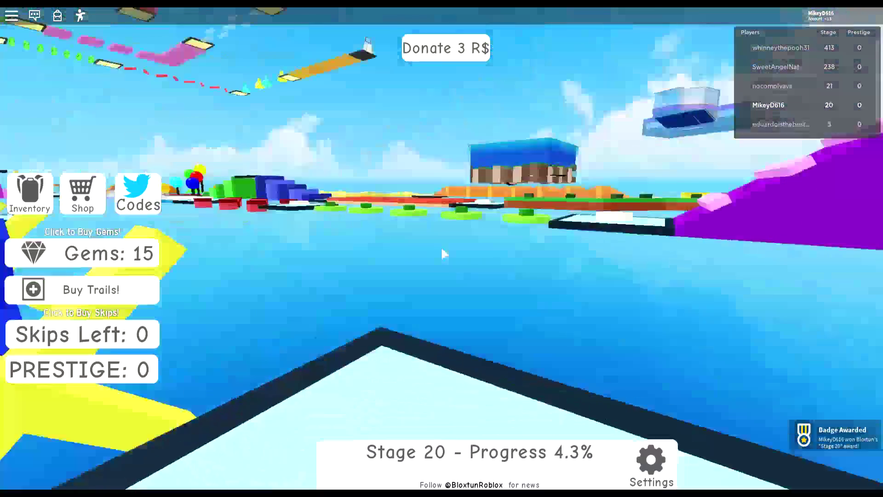
drag(440, 246, 441, 247)
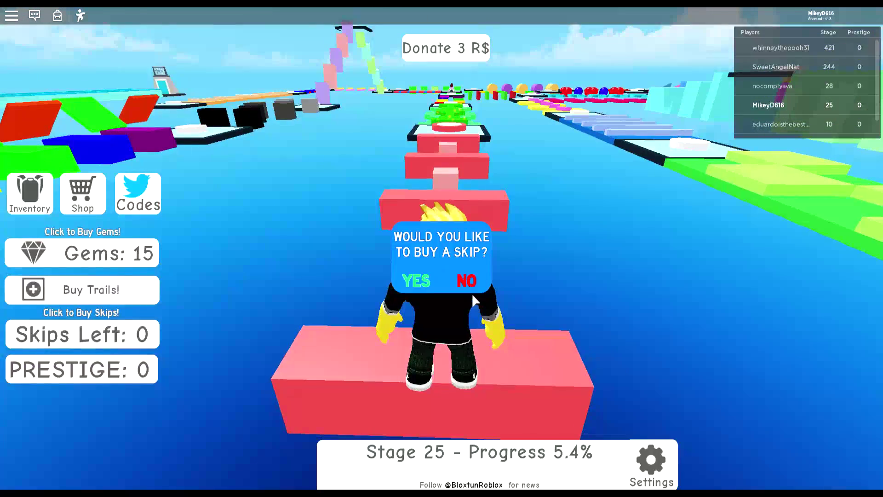
Answer NO to the 'Would you like to buy a skip?' popup
click(467, 280)
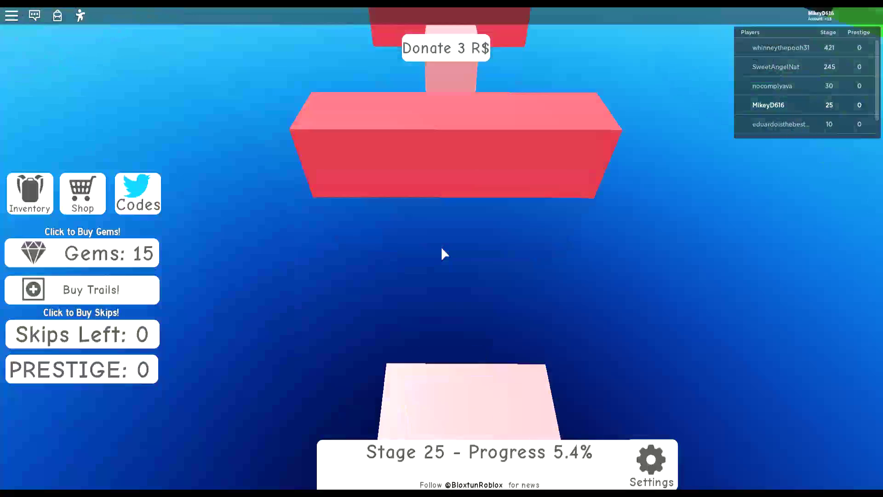
Jump along the pink blocks toward the checkpoint pad, retrying after a respawn
key(w)
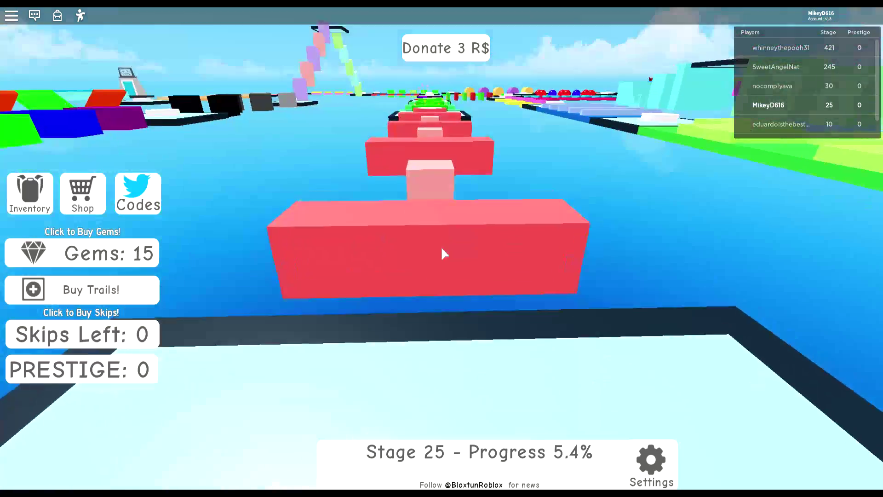
key(w)
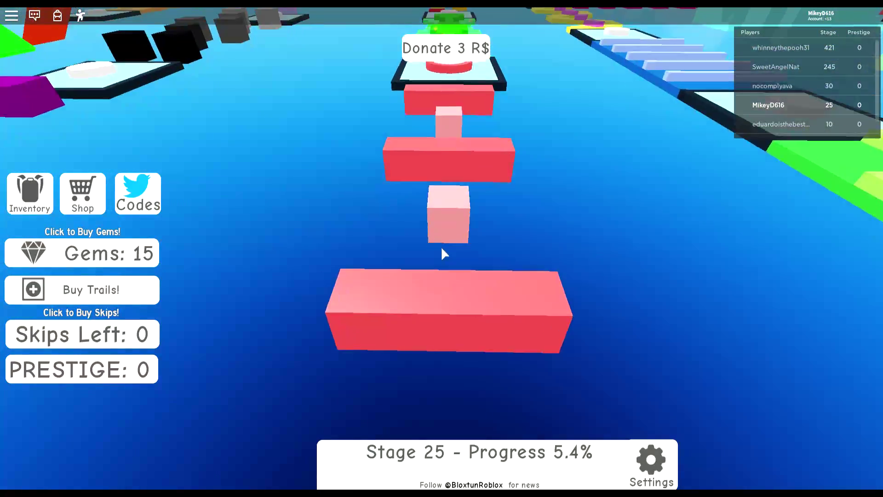
key(w)
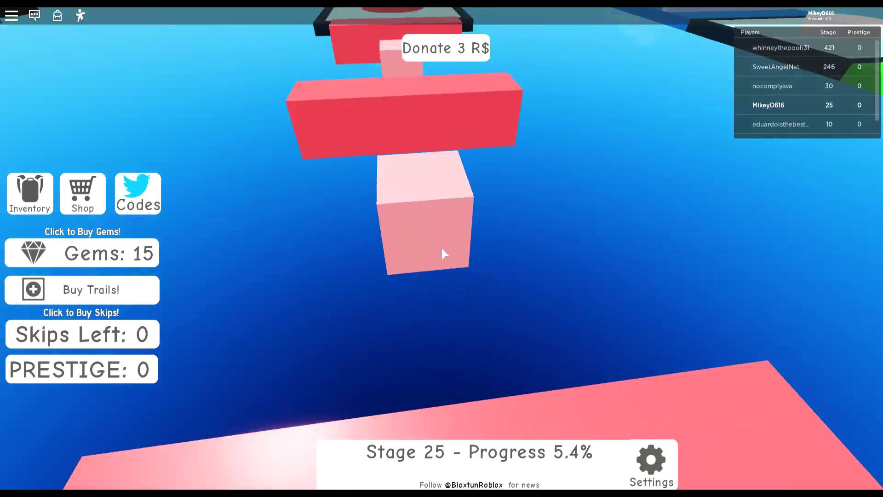
key(w)
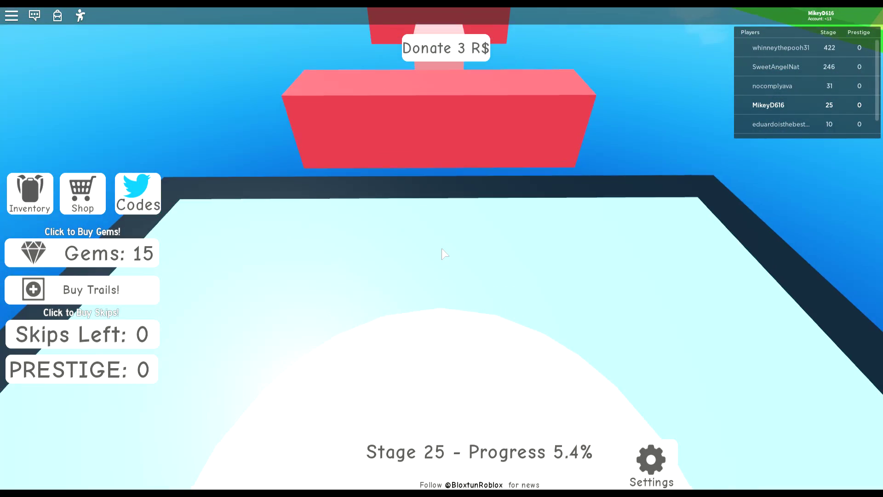
key(w)
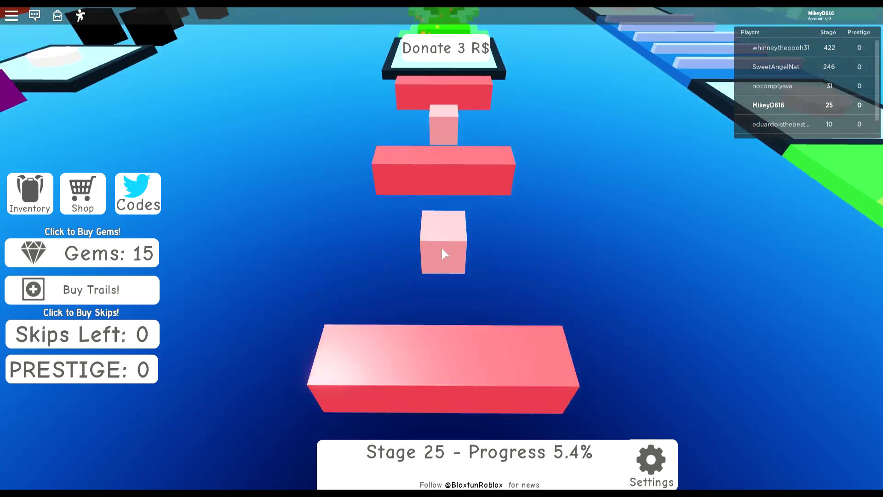
key(w)
key(w)
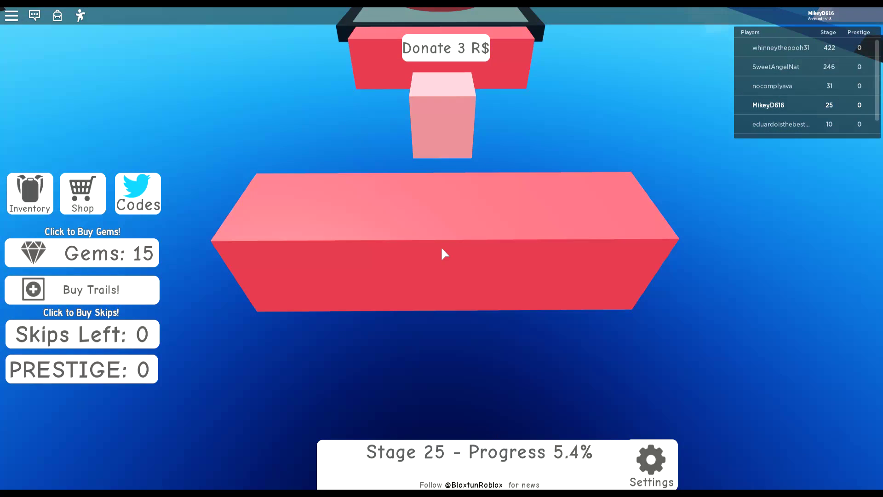
key(w)
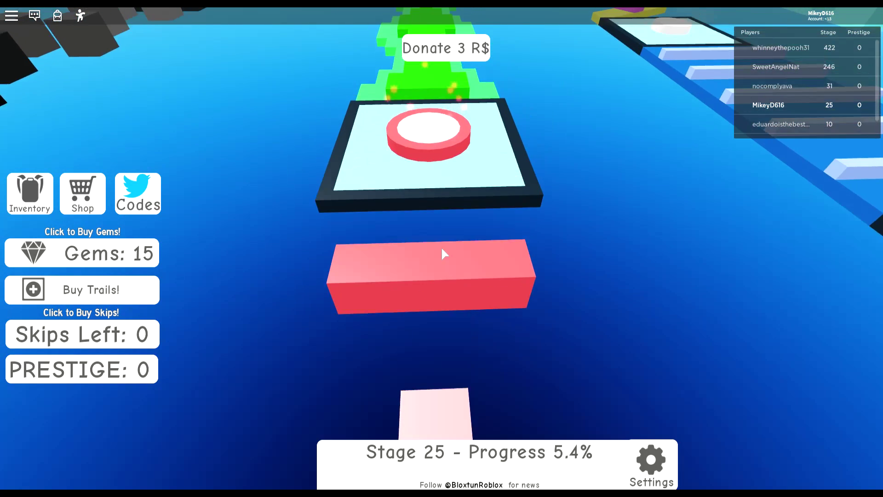
Retry the red and pink block jumps past the cube to the checkpoint platform edge
key(w)
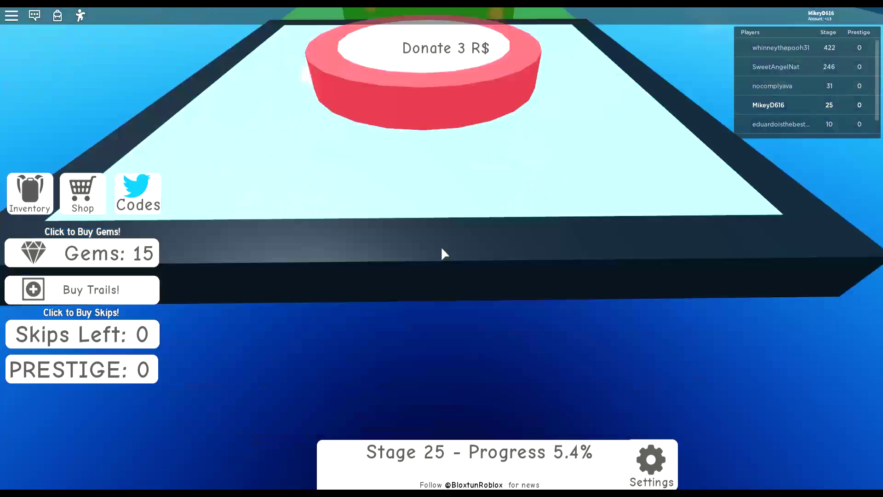
key(w)
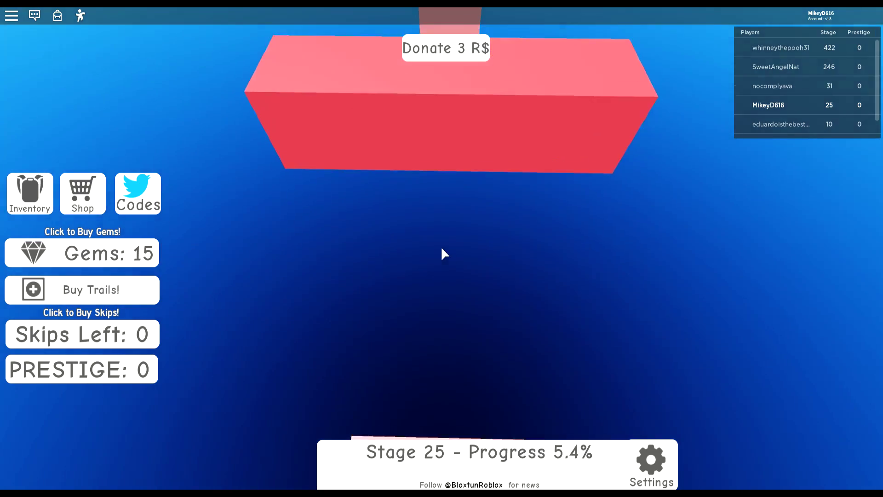
key(w)
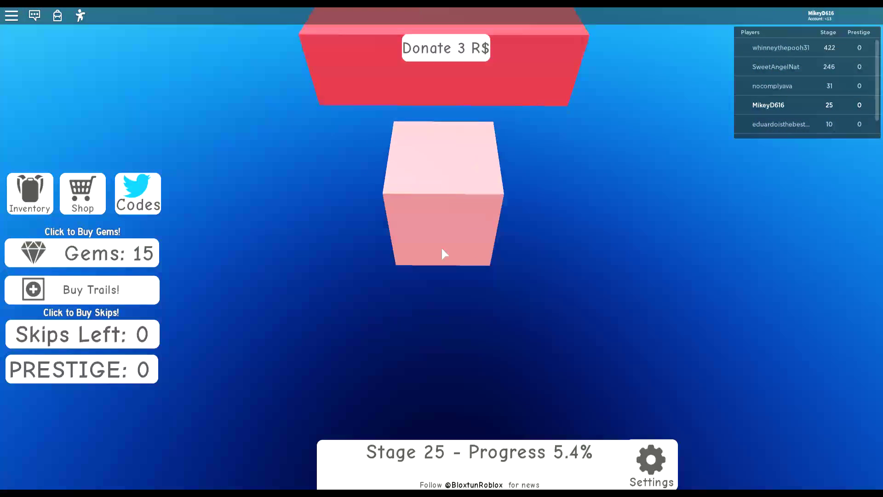
key(w)
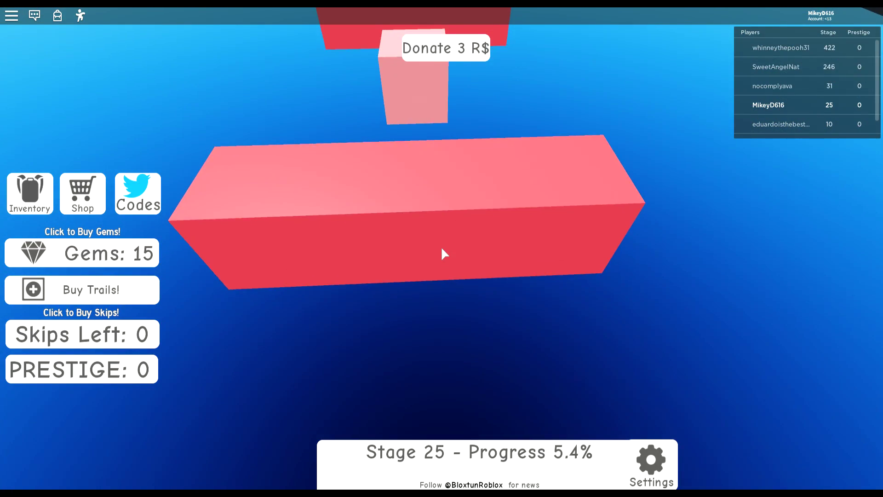
key(w)
key(w)
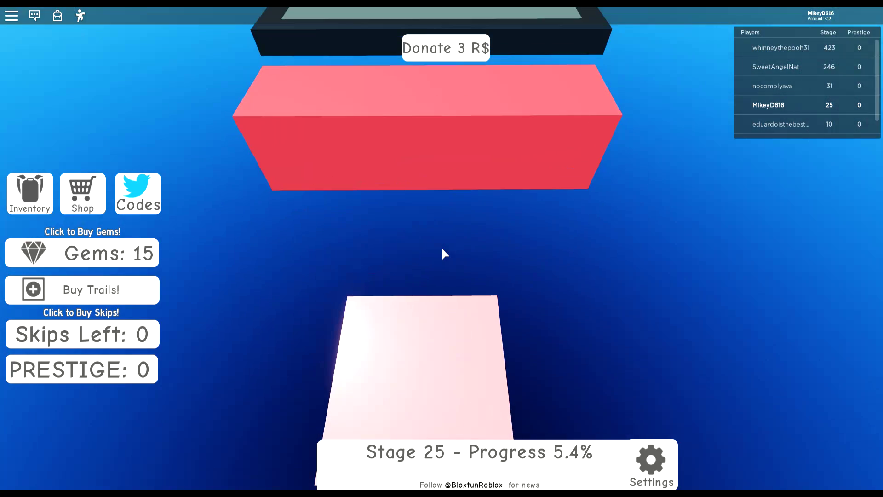
key(w)
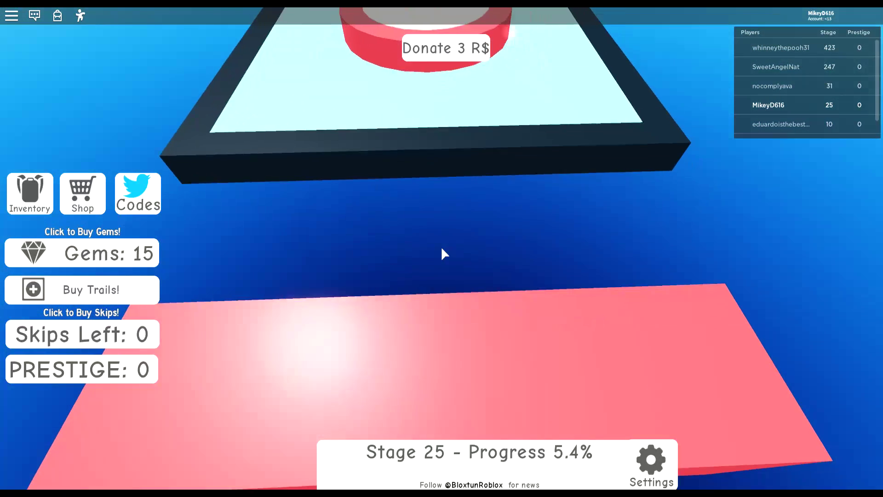
Step onto the Stage 26 checkpoint and follow the green zigzag path to the white platform
key(w)
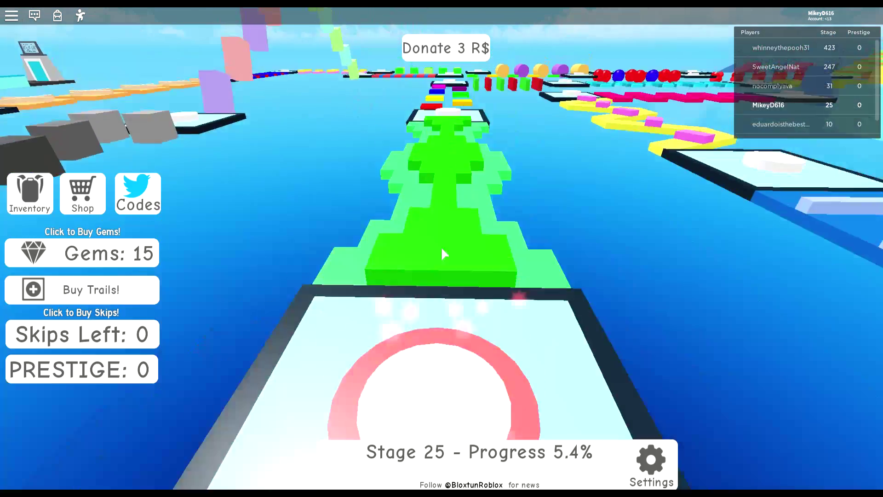
key(w)
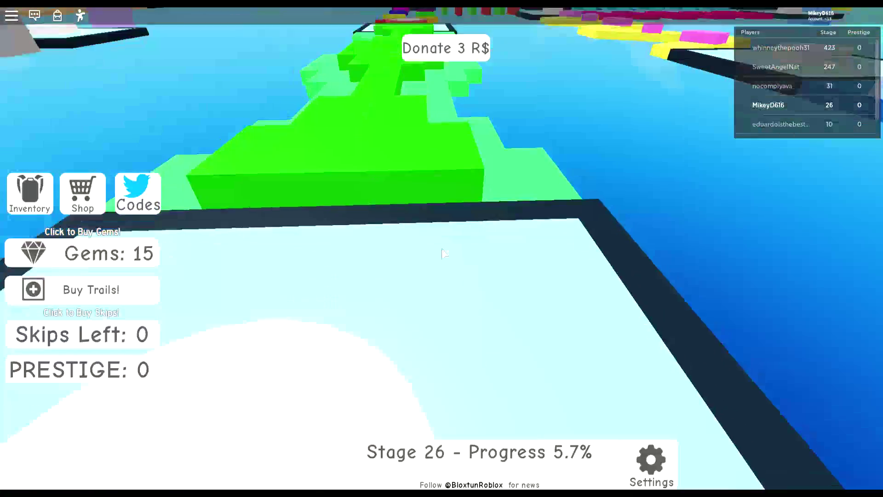
key(w)
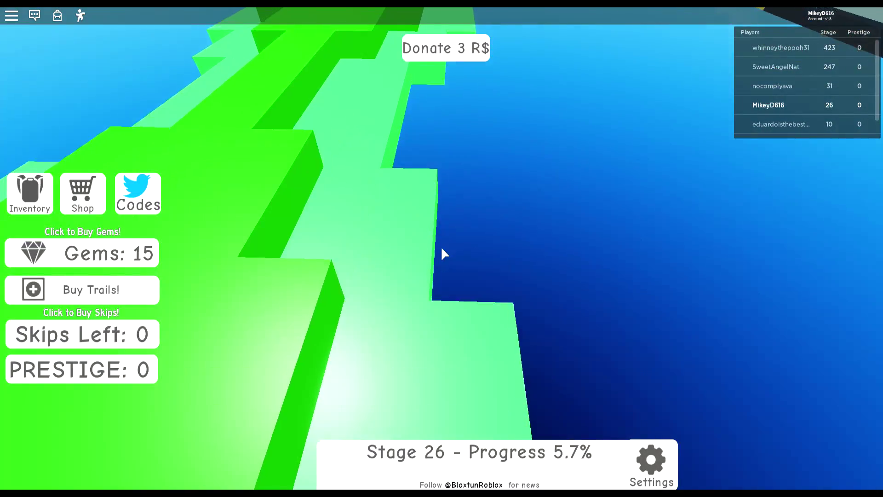
key(w)
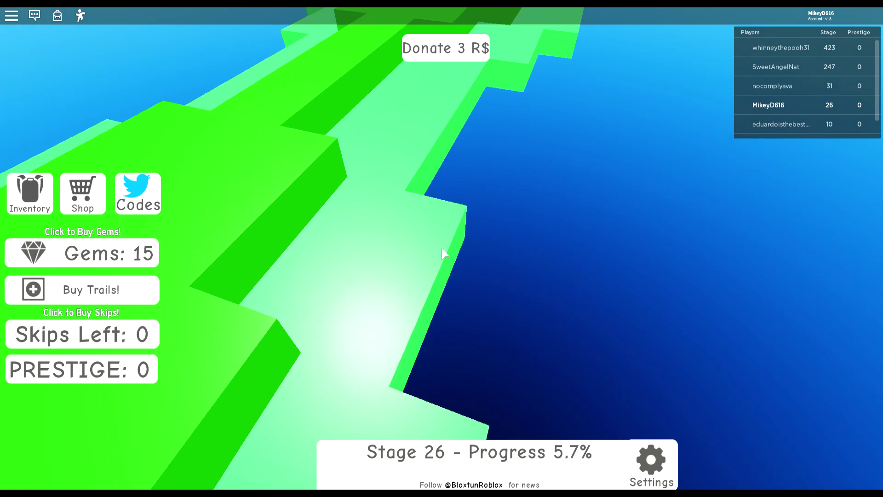
key(w)
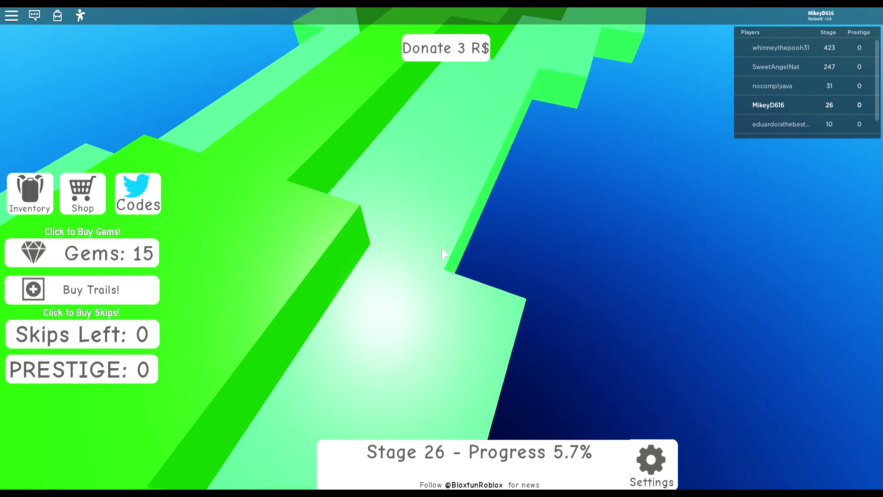
key(w)
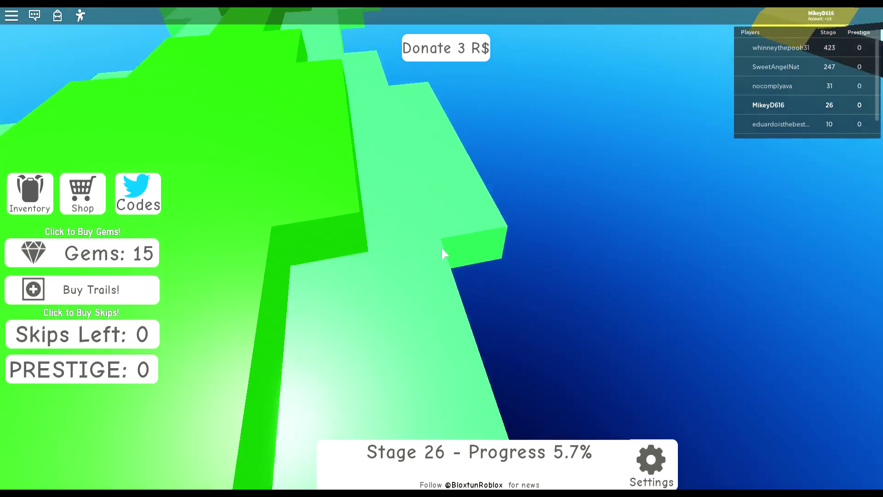
key(w)
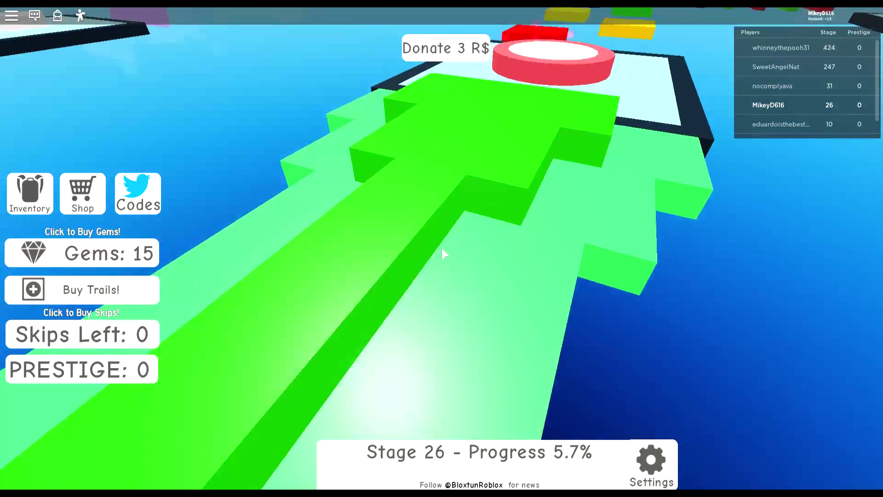
Run the rest of the green path and climb onto the Stage 27 checkpoint
key(w)
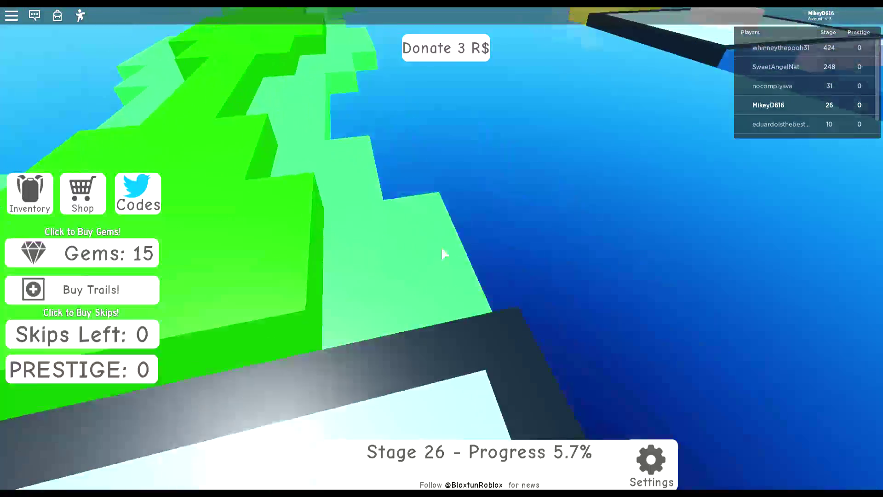
key(w)
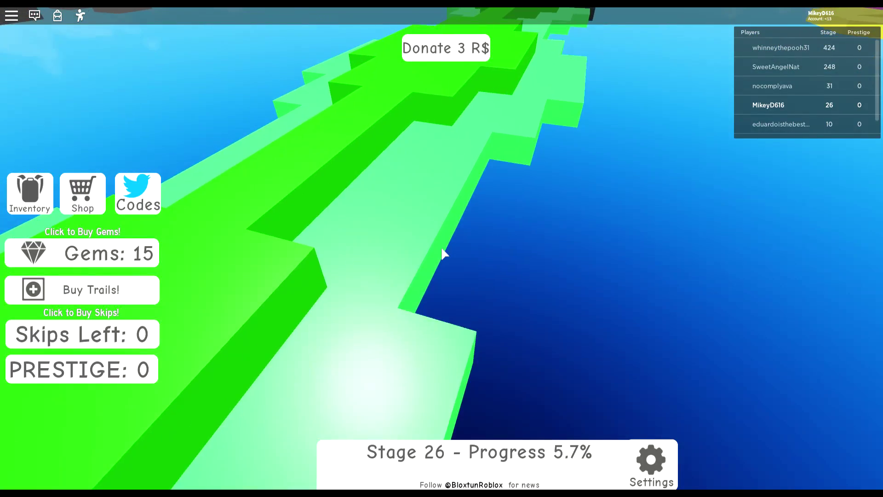
key(w)
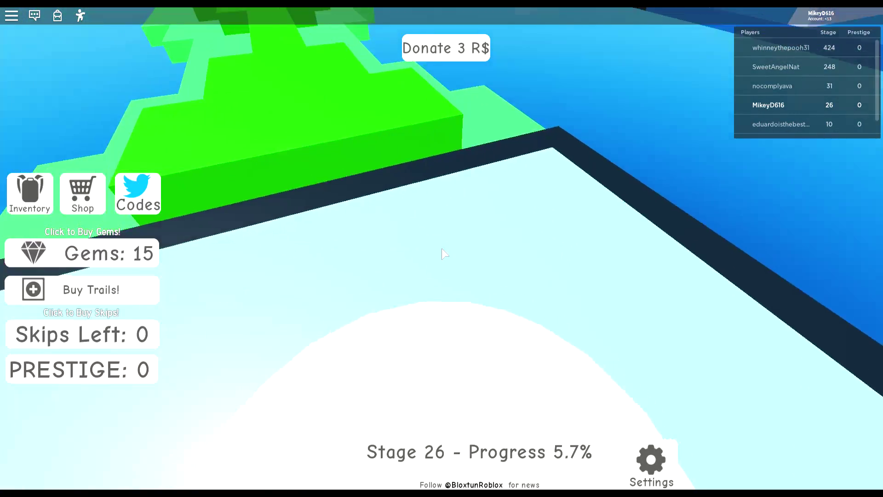
key(w)
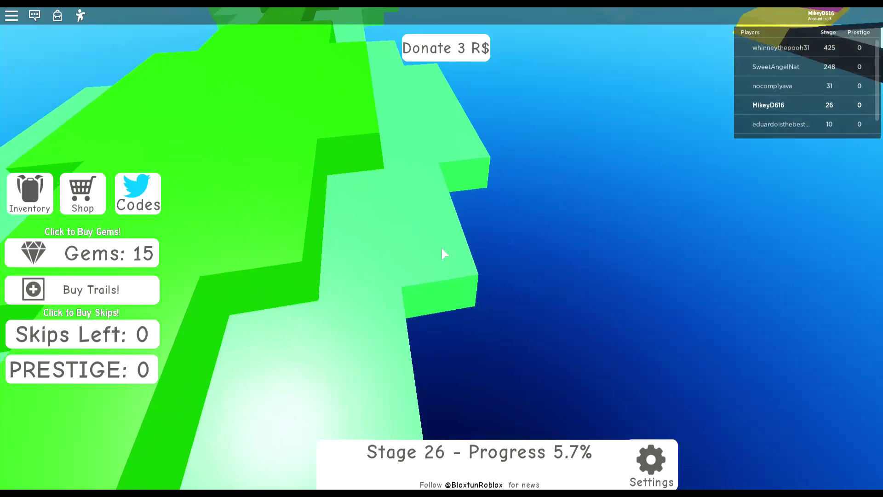
scroll(443, 253, down, 3)
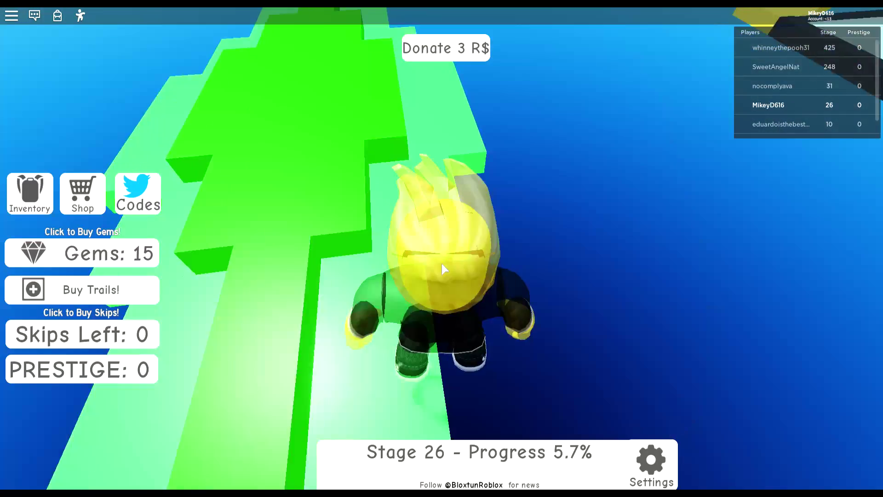
key(w)
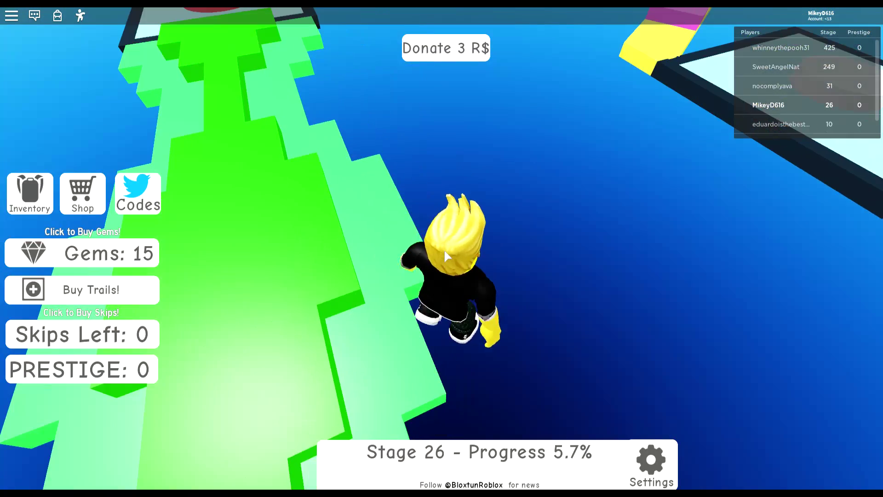
key(w)
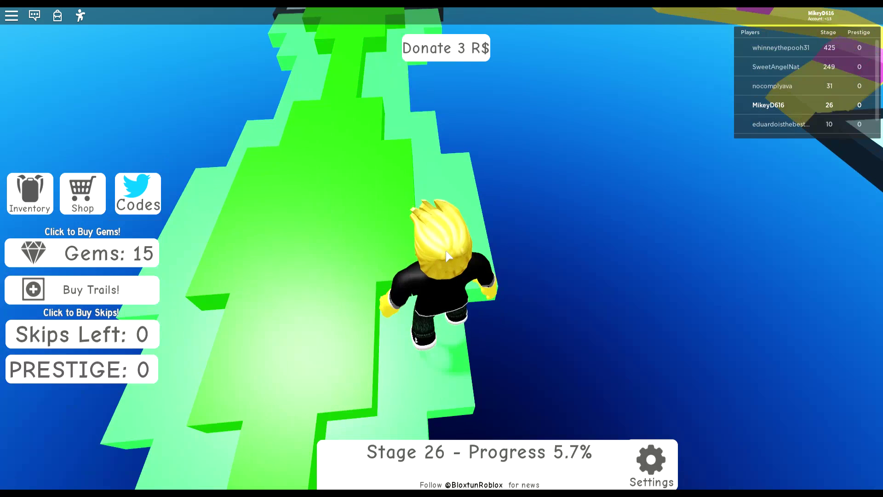
key(w)
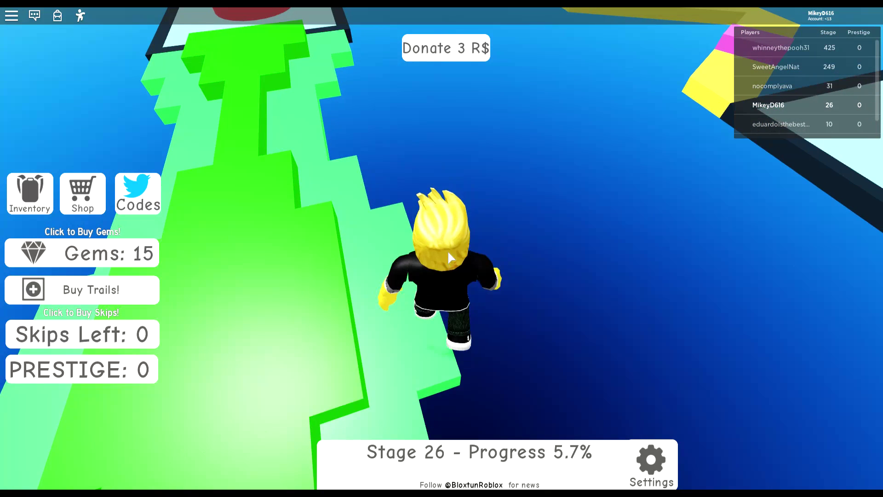
key(w)
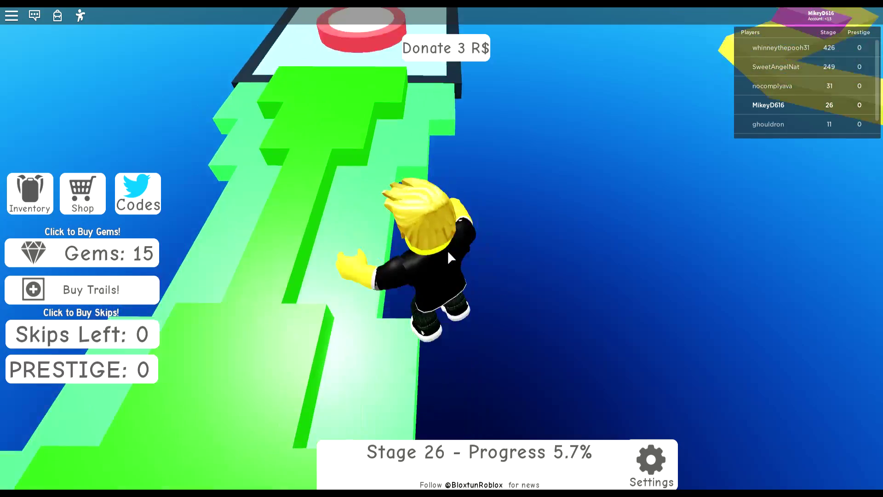
scroll(454, 254, up, 5)
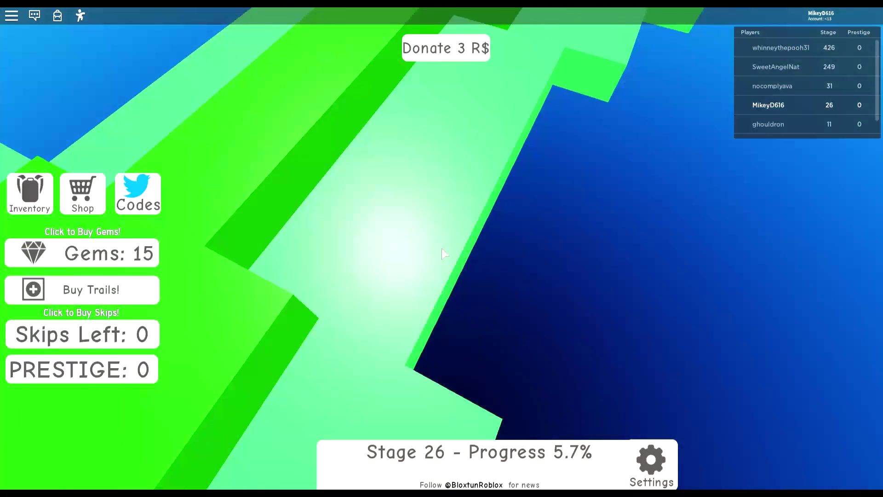
scroll(443, 253, up, 3)
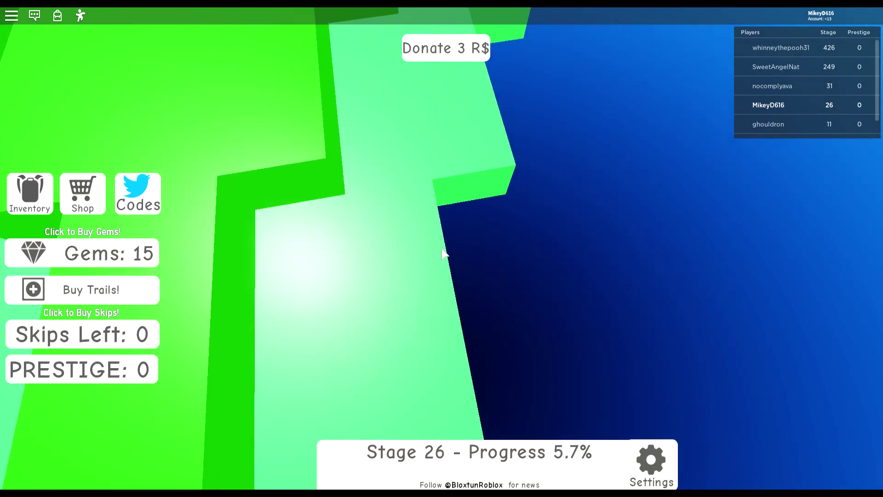
key(w)
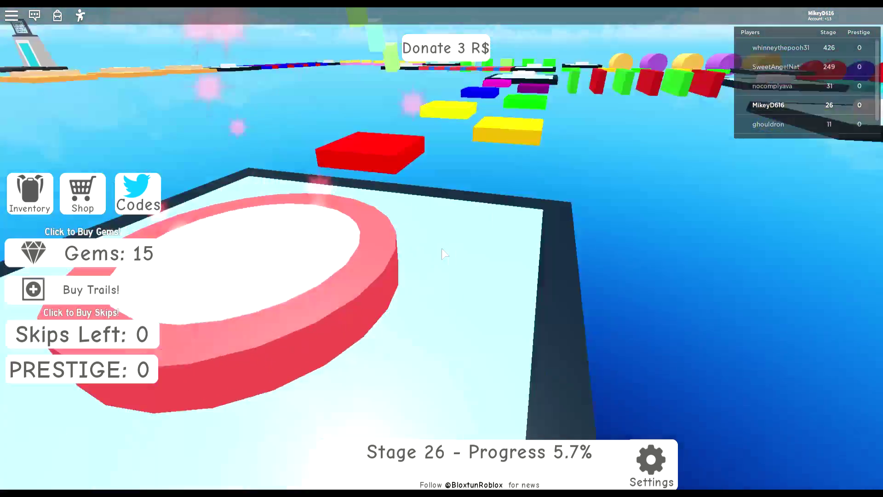
key(w)
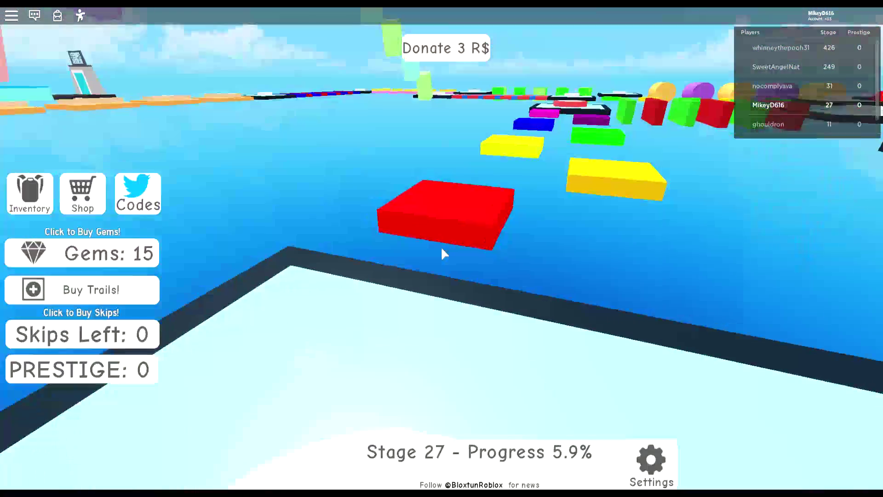
Jump across the red, yellow, green and blue floating blocks
key(w)
key(space)
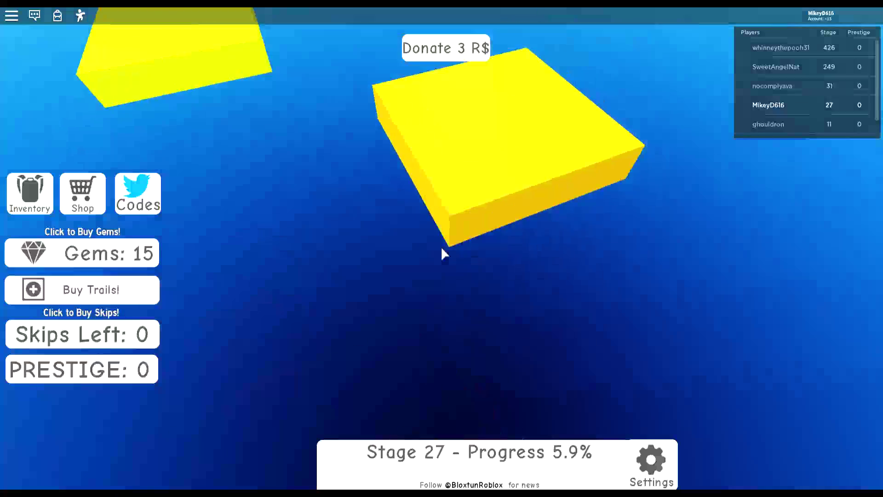
key(w)
key(space)
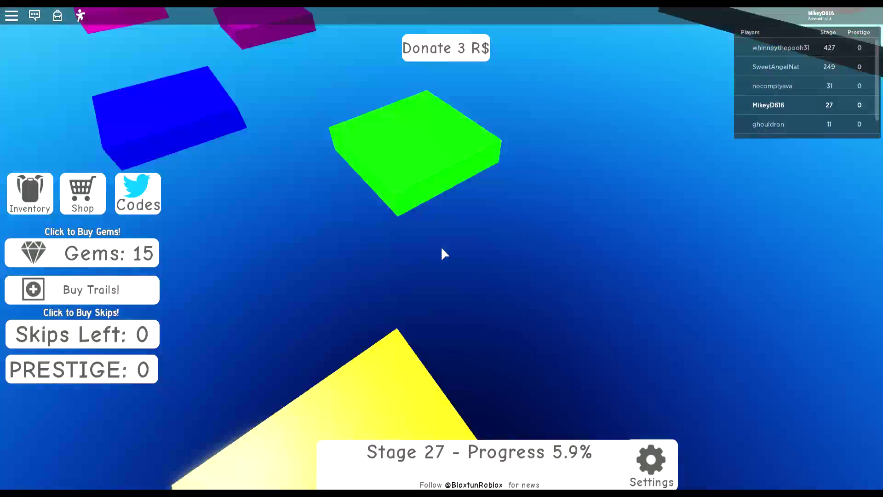
key(w)
key(w)
key(space)
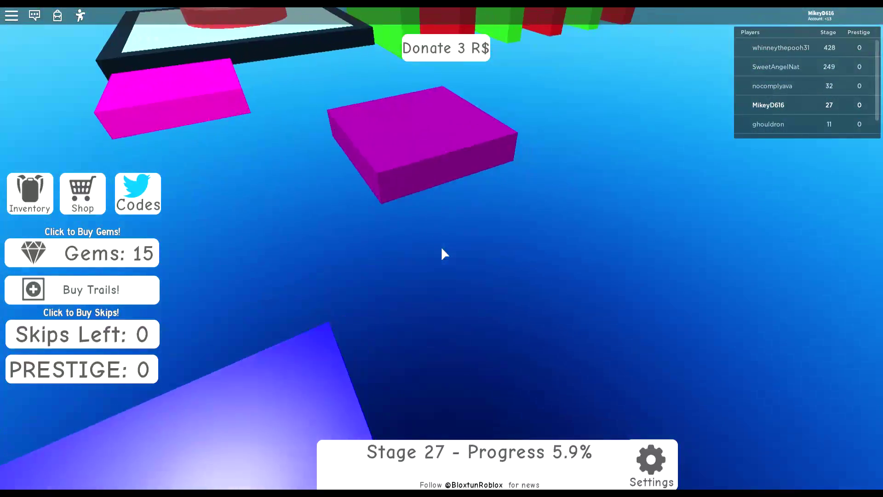
Jump the next red, yellow and blue blocks onto the Stage 28 checkpoint
key(w)
key(space)
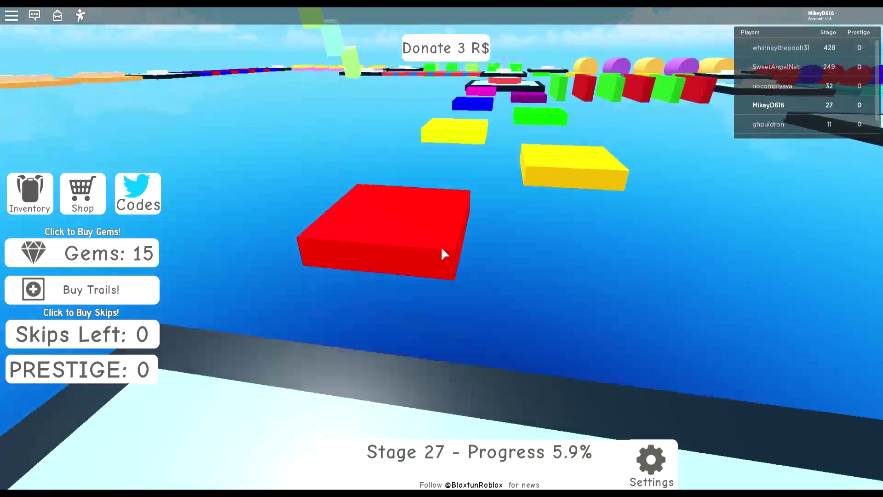
key(w)
key(w)
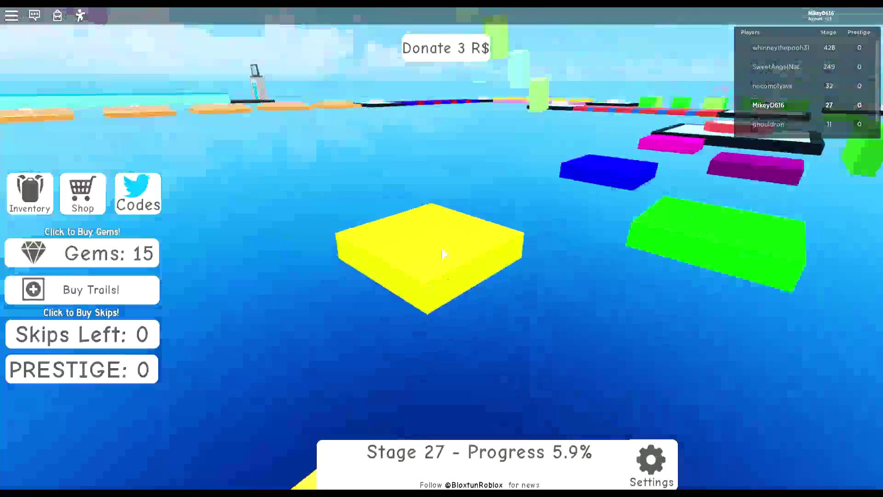
key(w)
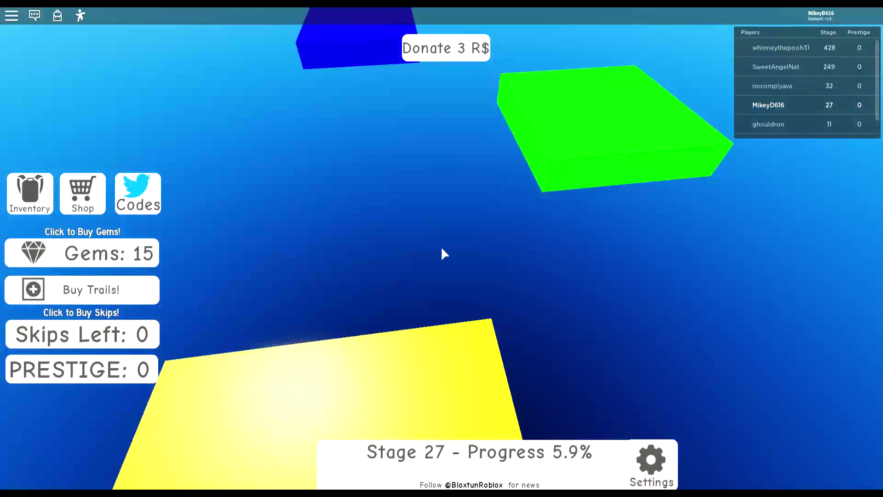
key(w)
key(w)
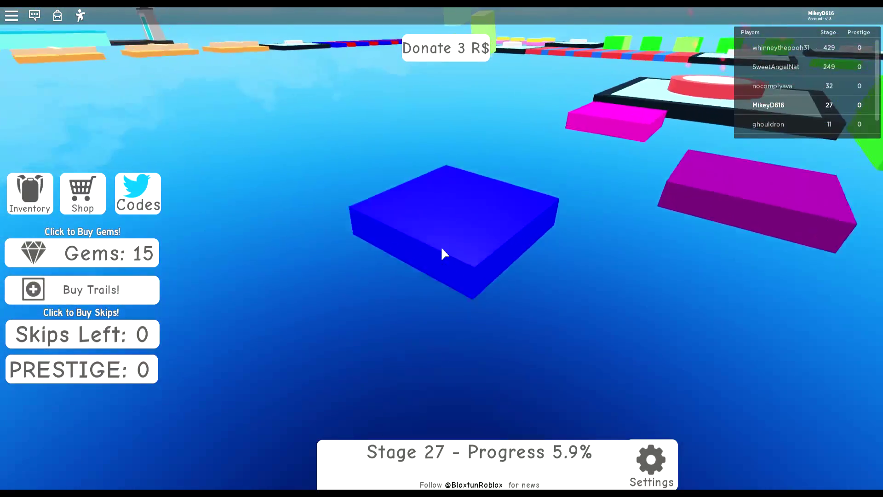
key(w)
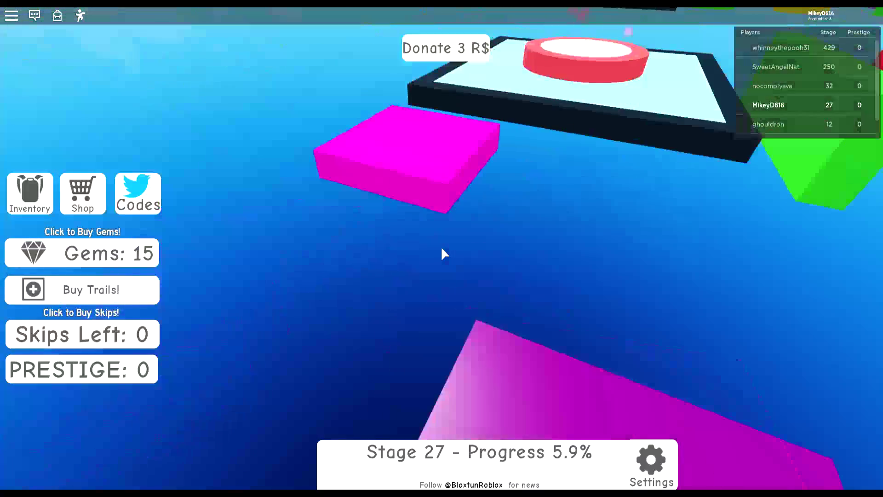
key(w)
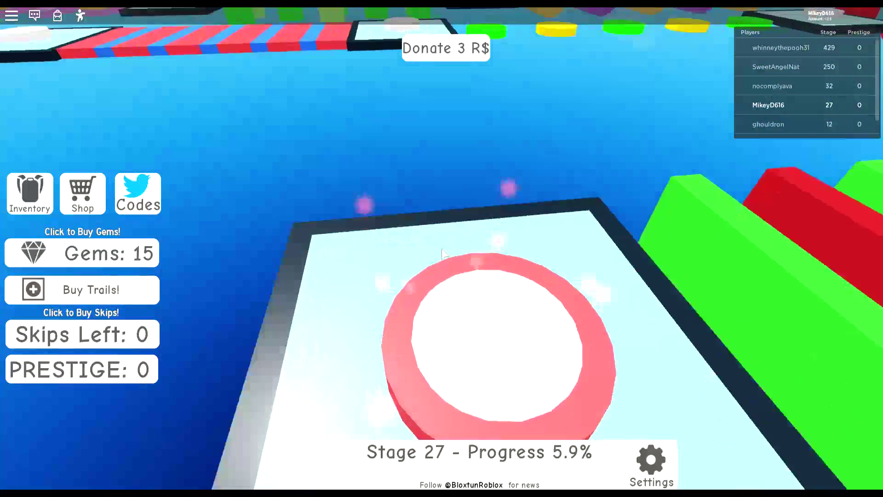
key(w)
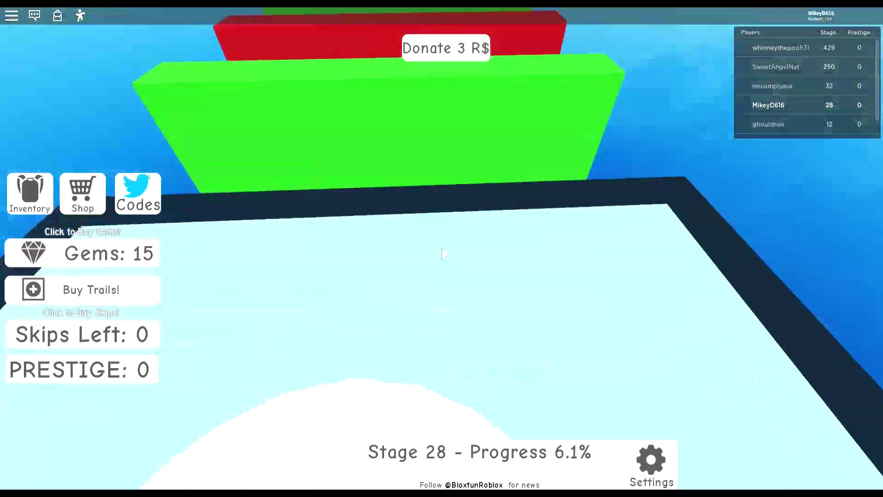
Jump up the alternating red and green blocks onto the next red block
key(w)
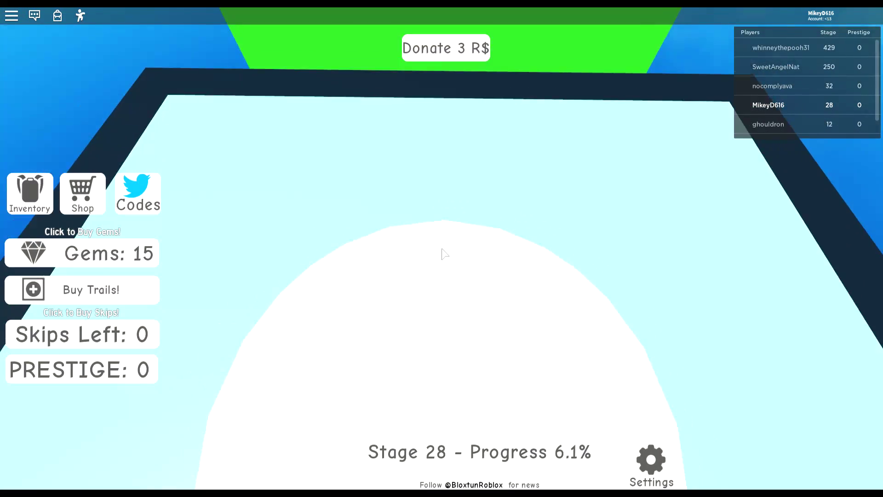
key(w)
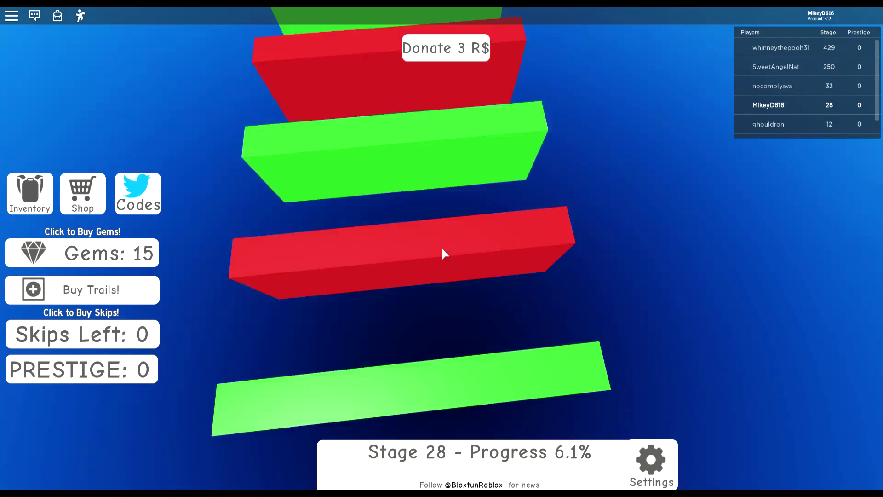
key(w)
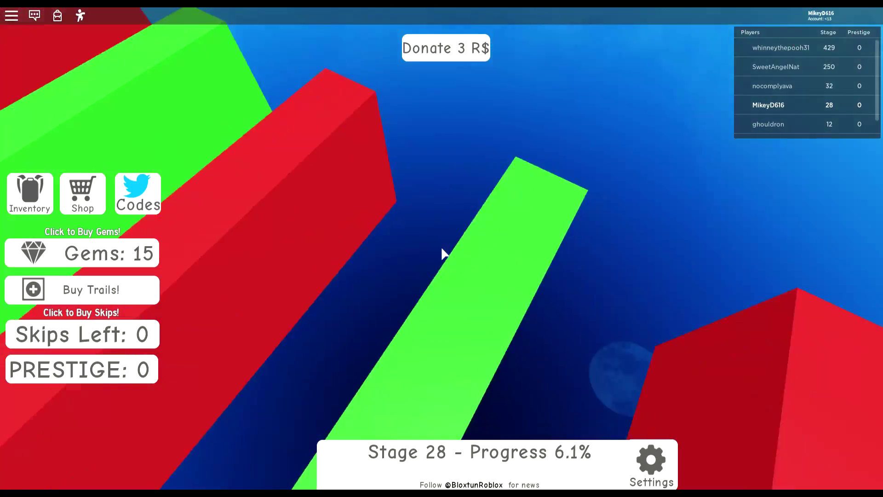
key(w)
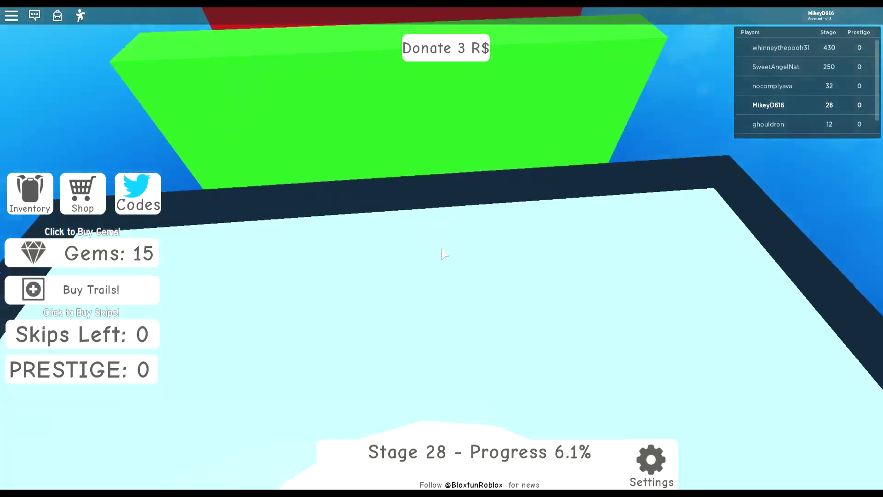
key(w)
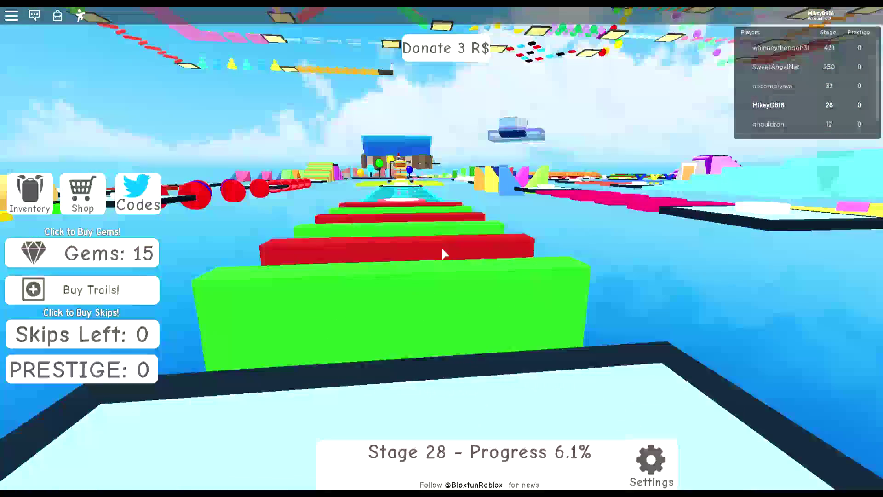
key(w)
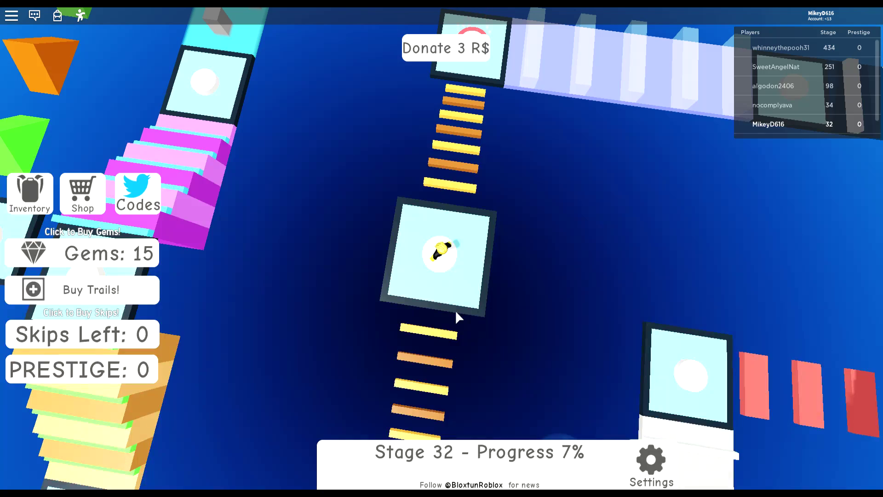
Hop up the yellow and orange bars onto the Stage 33 checkpoint, then orbit the camera
key(w)
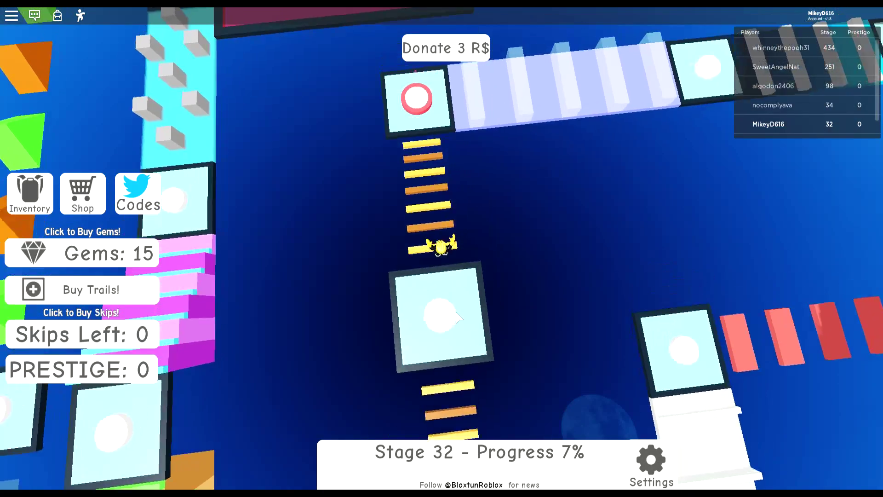
key(w)
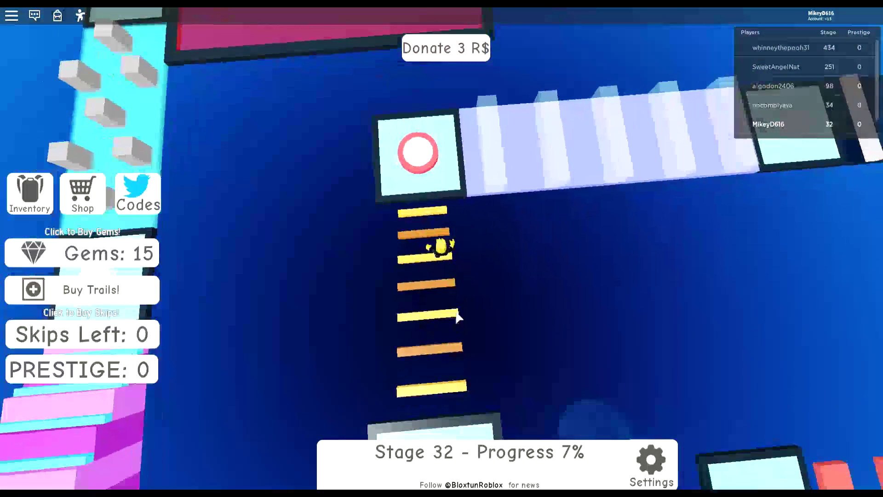
key(w)
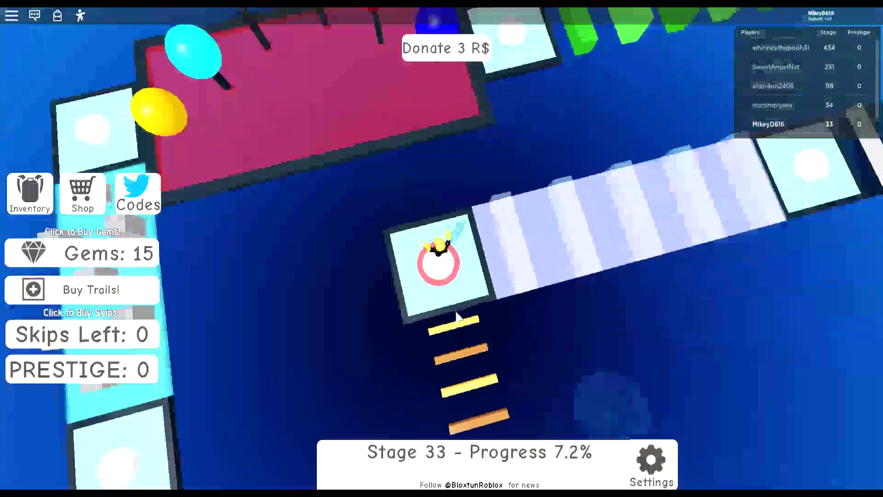
drag(455, 314, 458, 316)
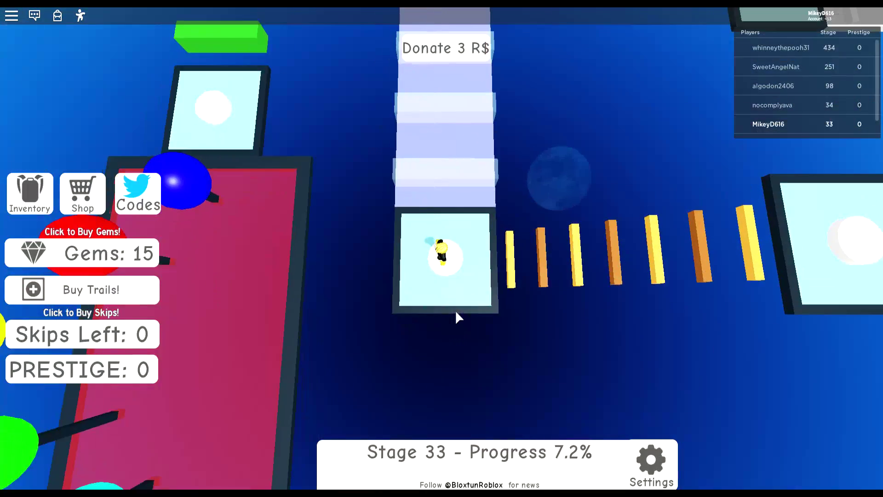
key(Left)
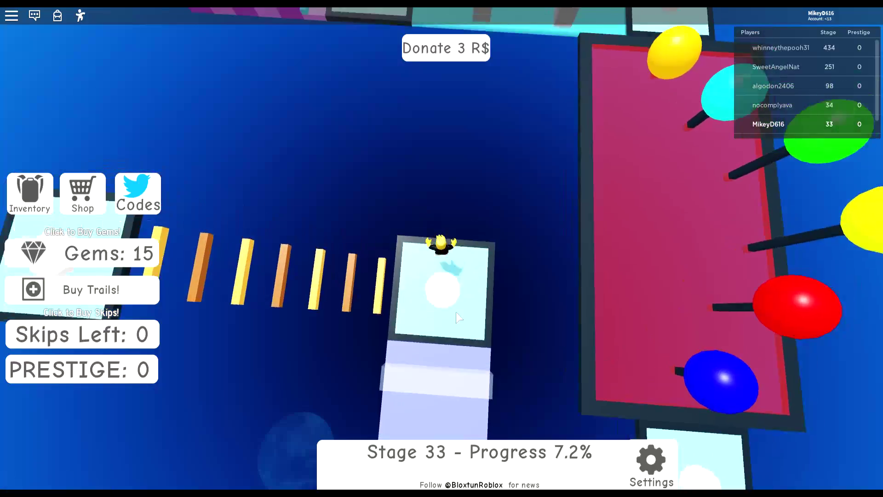
key(Left)
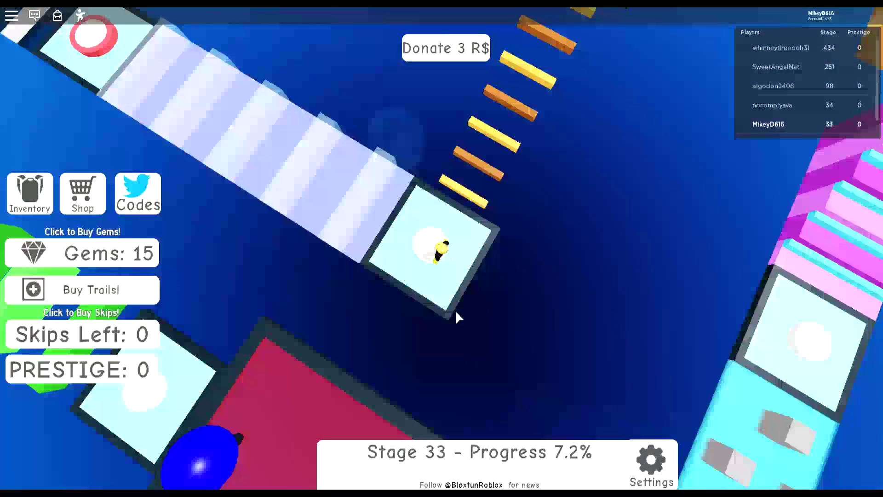
scroll(455, 310, up, 8)
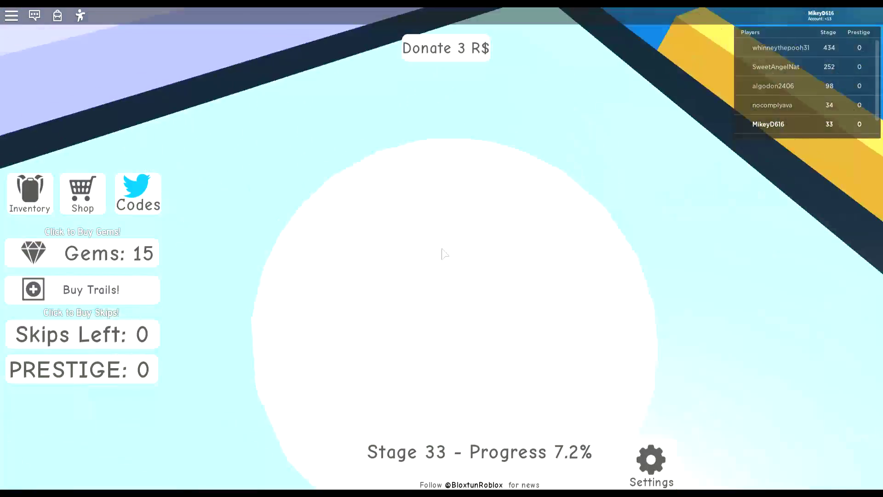
scroll(444, 254, down, 5)
scroll(444, 254, up, 5)
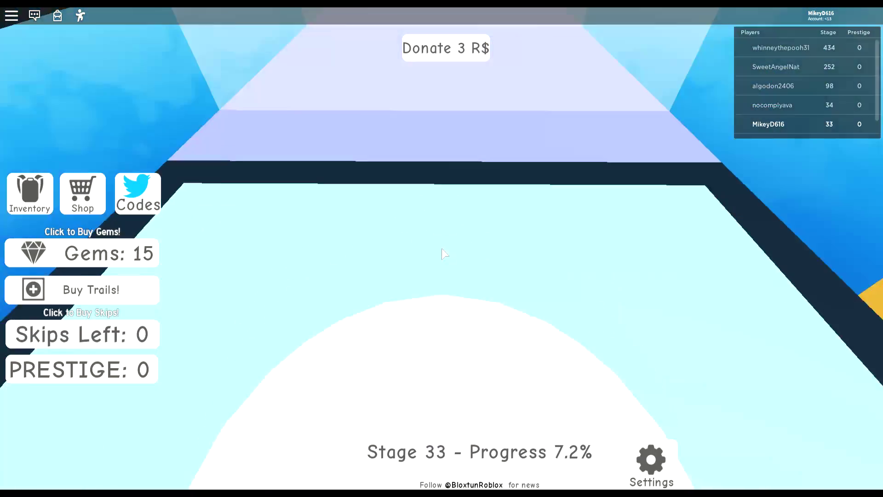
scroll(444, 254, up, 2)
scroll(444, 254, down, 6)
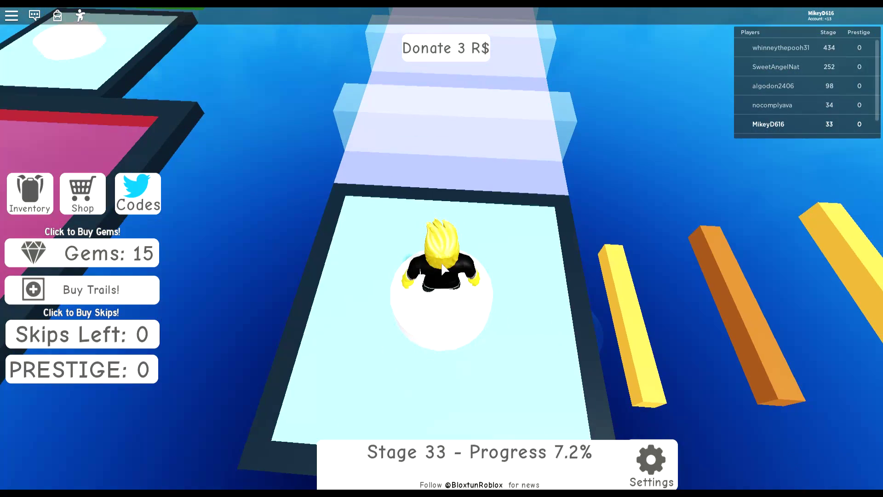
drag(445, 250, 441, 261)
key(space)
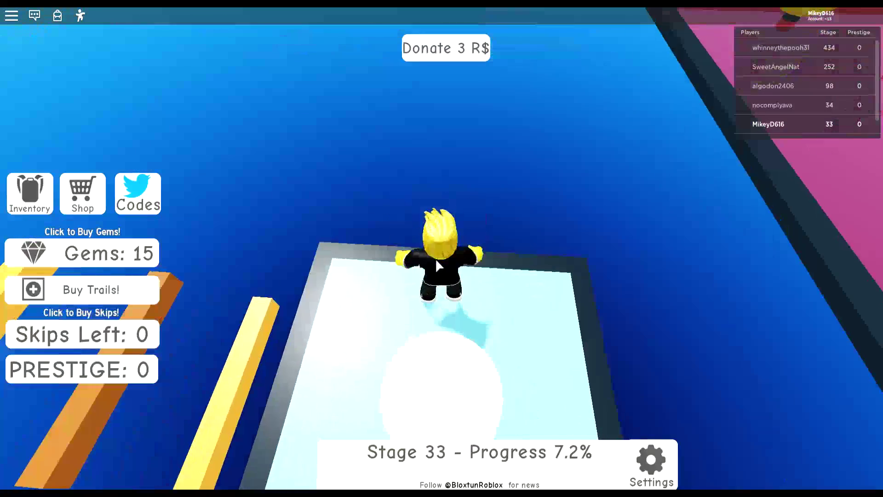
key(w)
drag(441, 262, 483, 262)
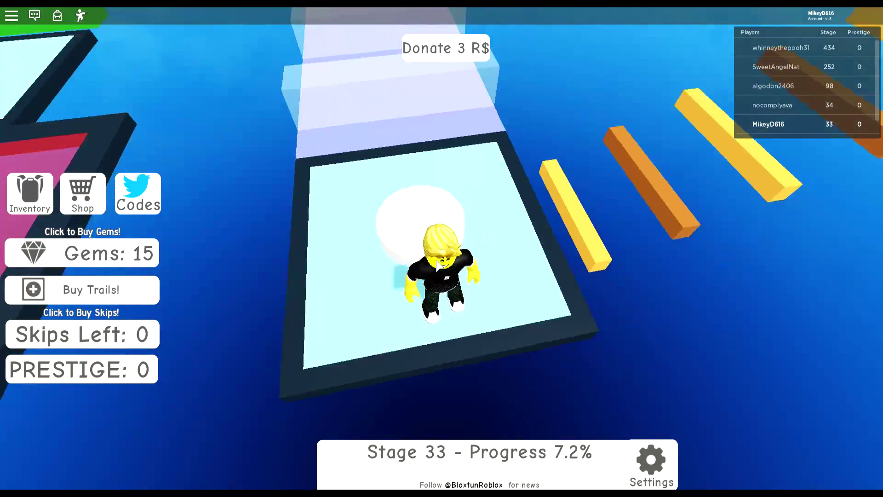
key(w)
key(space)
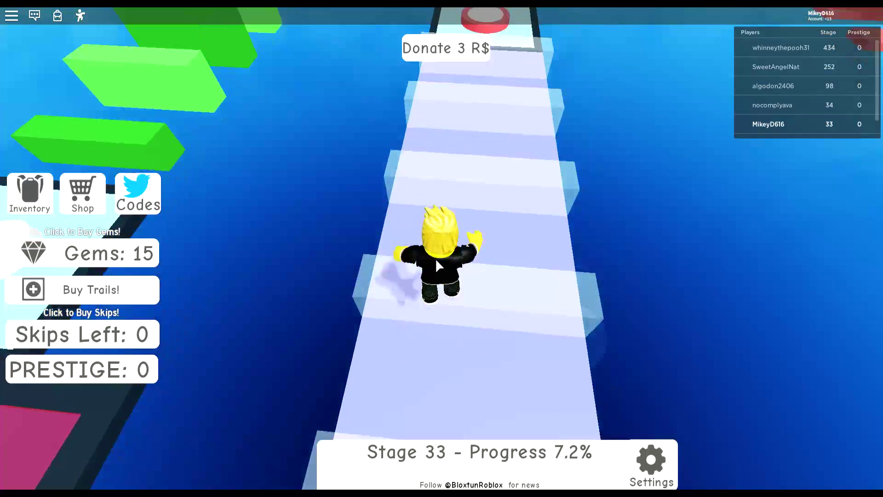
key(w)
key(space)
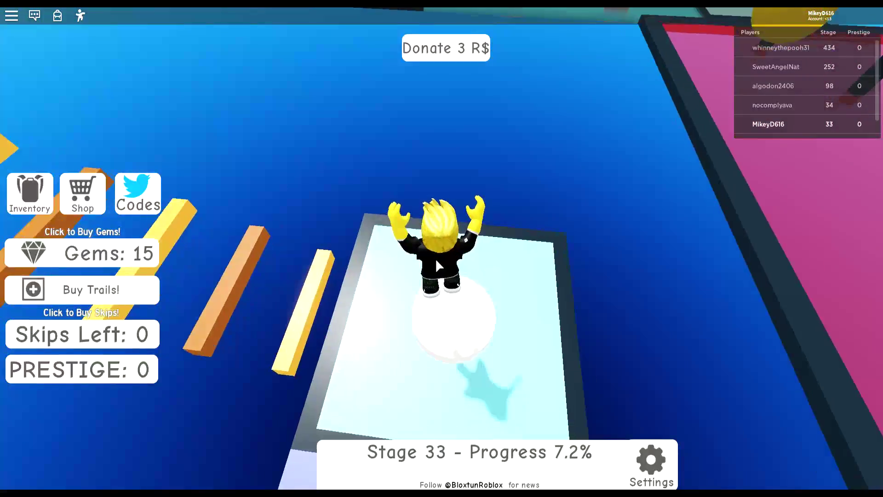
drag(435, 258, 439, 264)
key(w)
key(w)
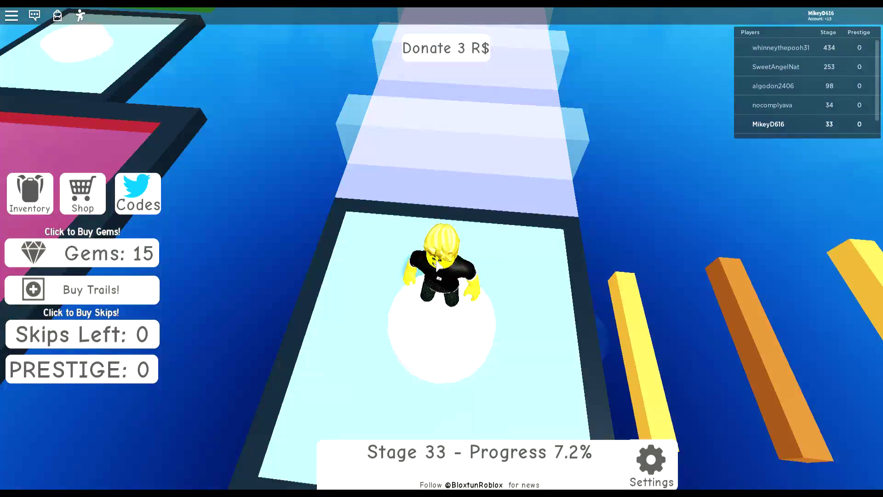
key(w)
key(w)
key(space)
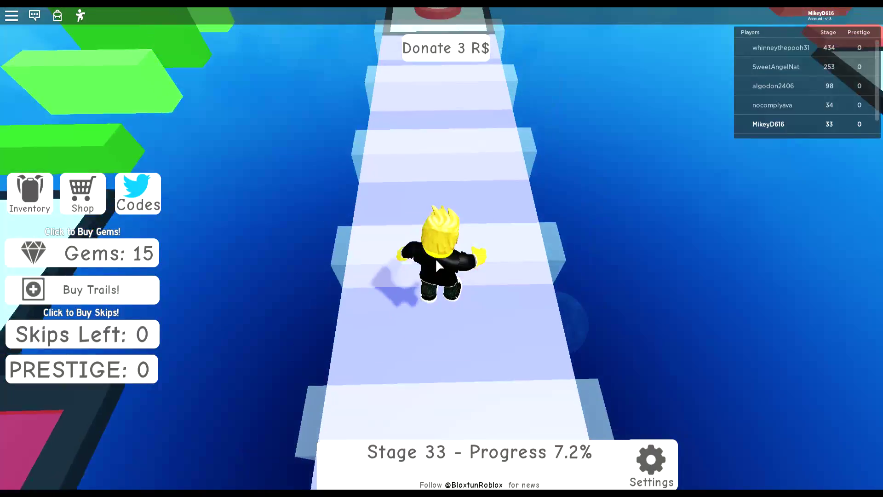
drag(435, 258, 435, 258)
key(w)
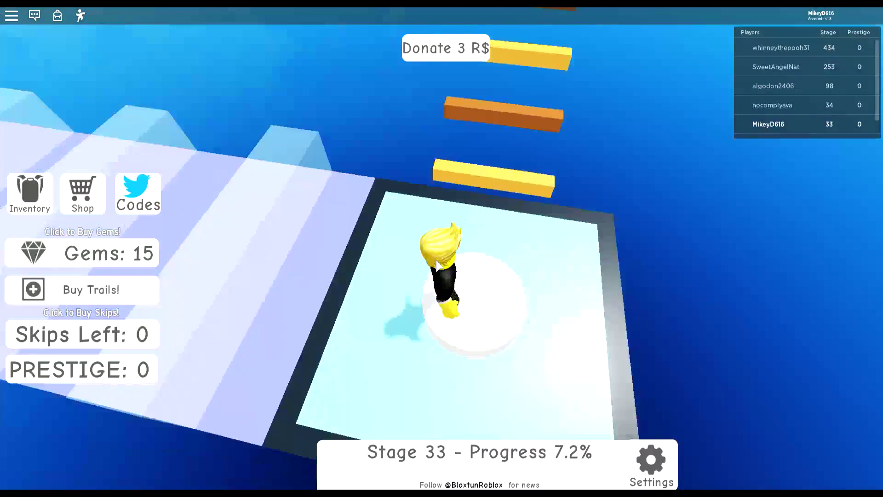
key(w)
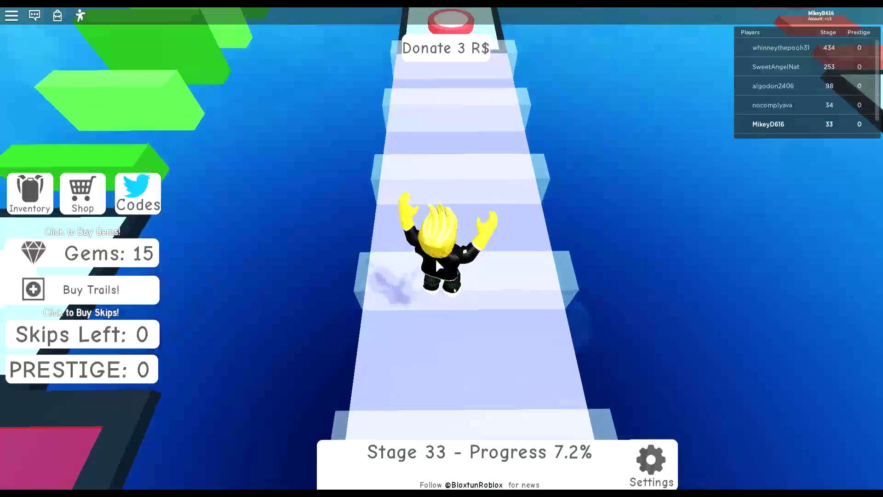
key(w)
key(space)
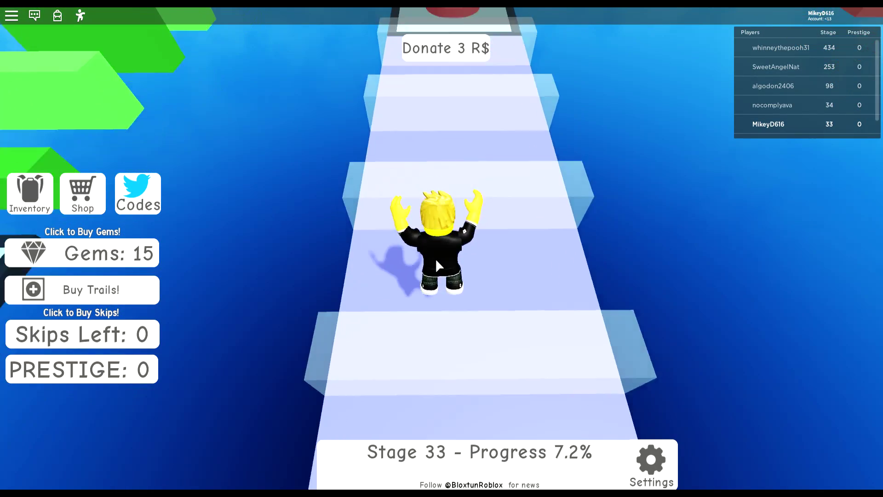
key(w)
key(space)
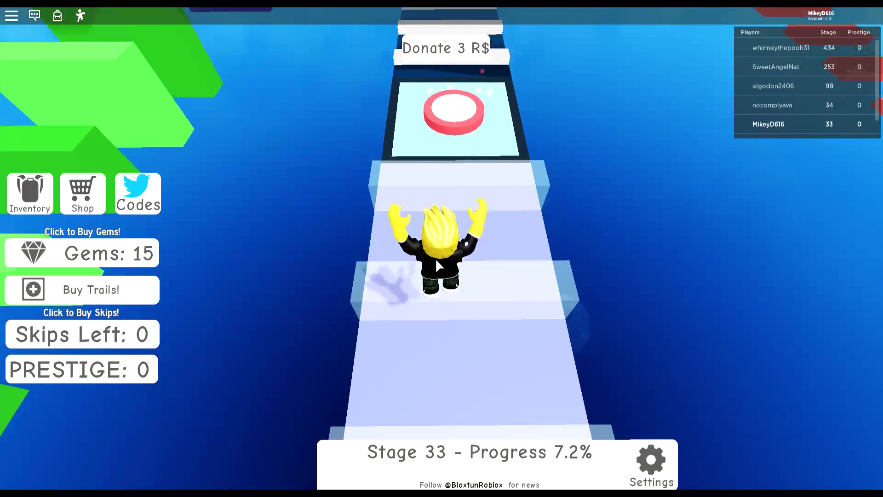
key(space)
key(w)
key(space)
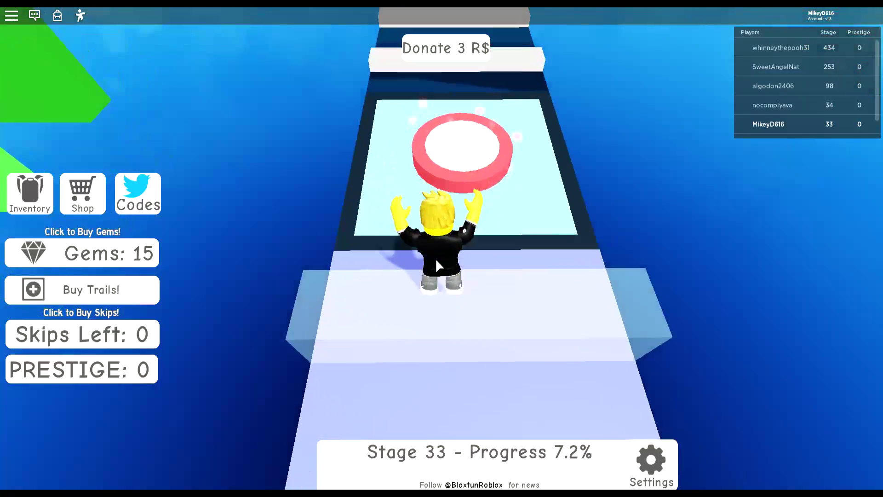
drag(435, 258, 435, 258)
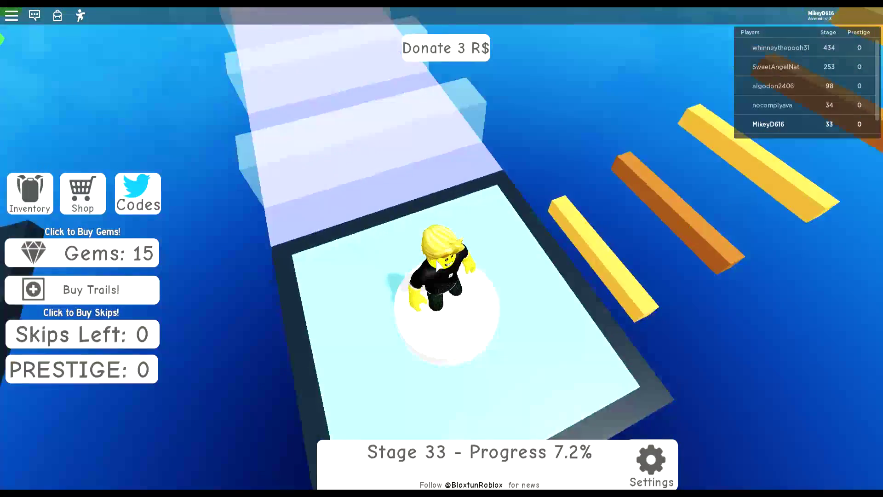
key(w)
key(space)
key(w)
key(space)
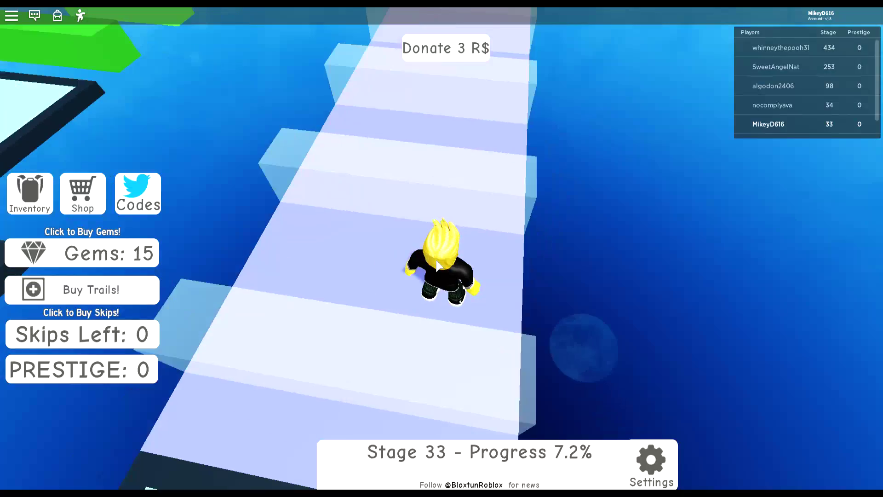
key(space)
key(w)
drag(435, 258, 435, 258)
key(w)
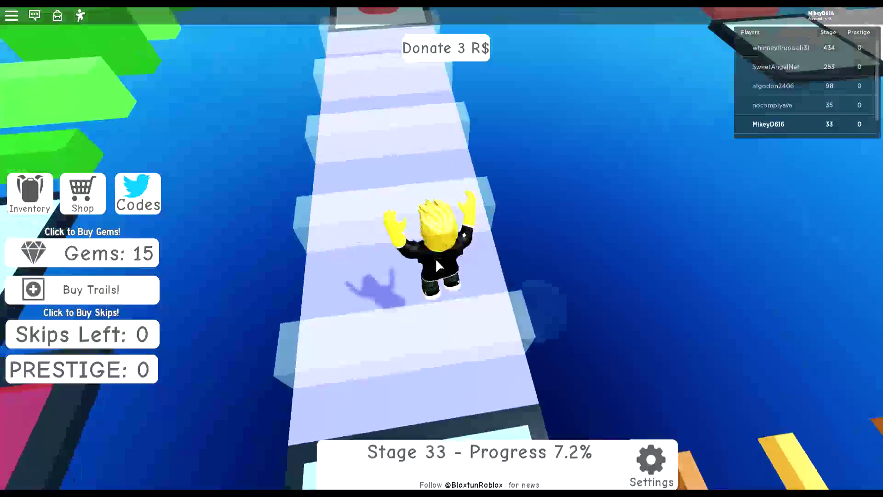
key(w)
key(space)
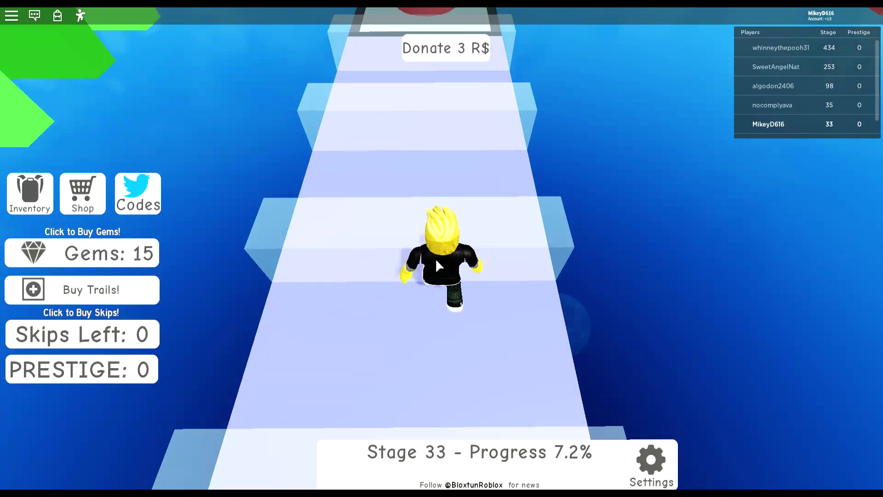
drag(435, 258, 435, 258)
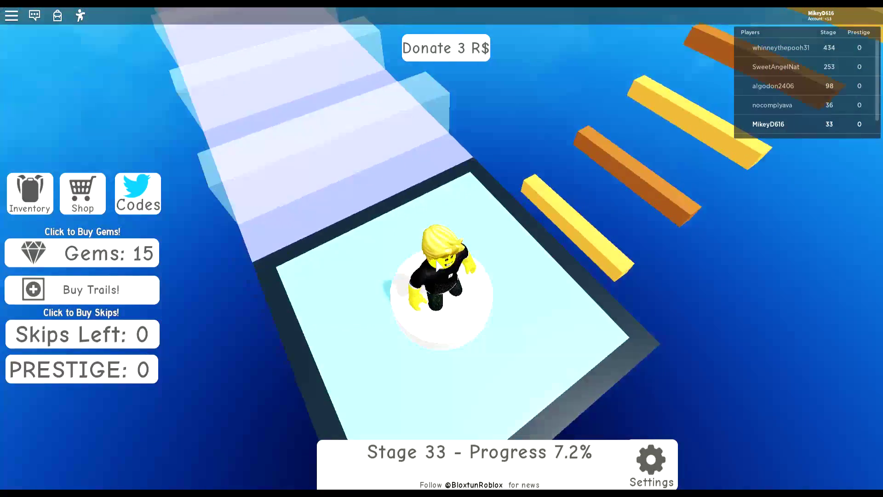
key(w)
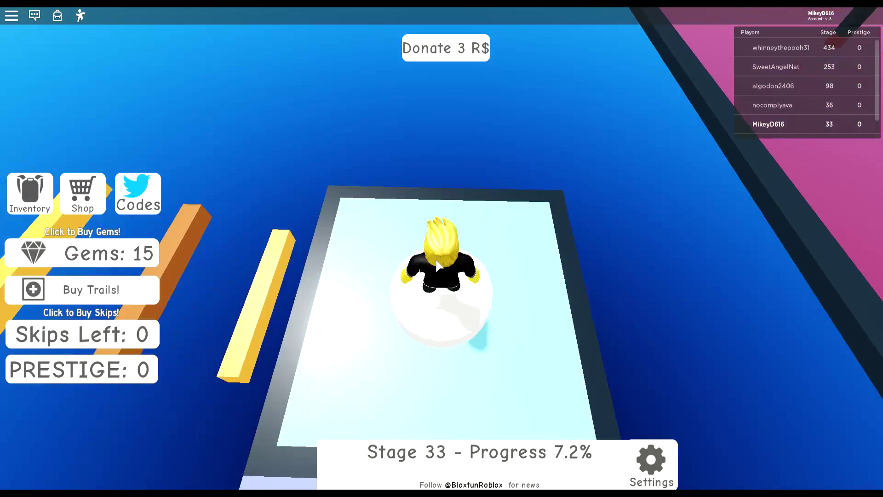
drag(435, 258, 435, 258)
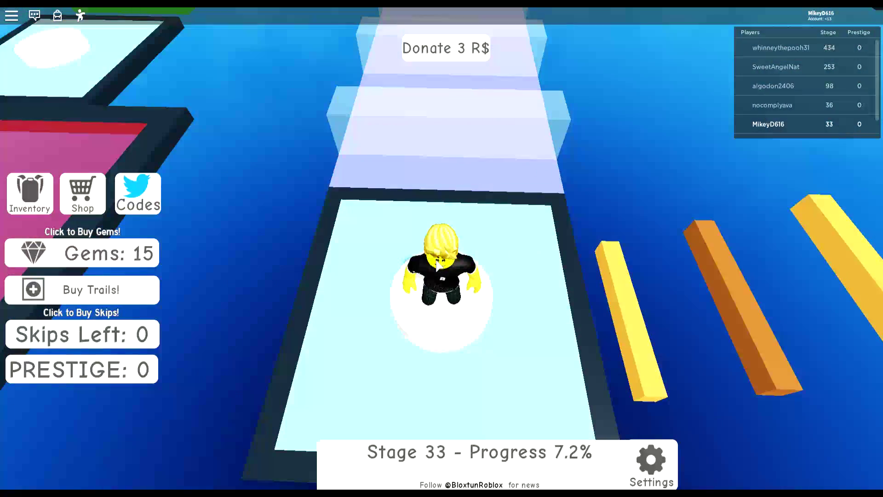
key(w)
key(space)
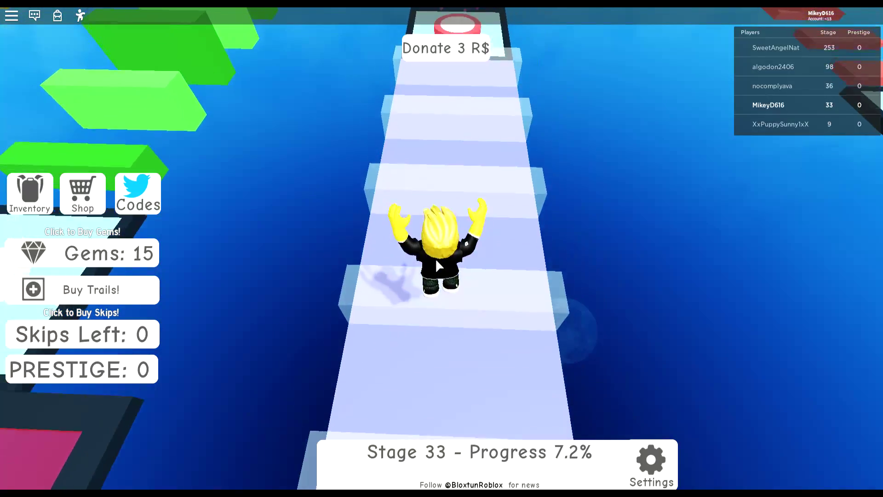